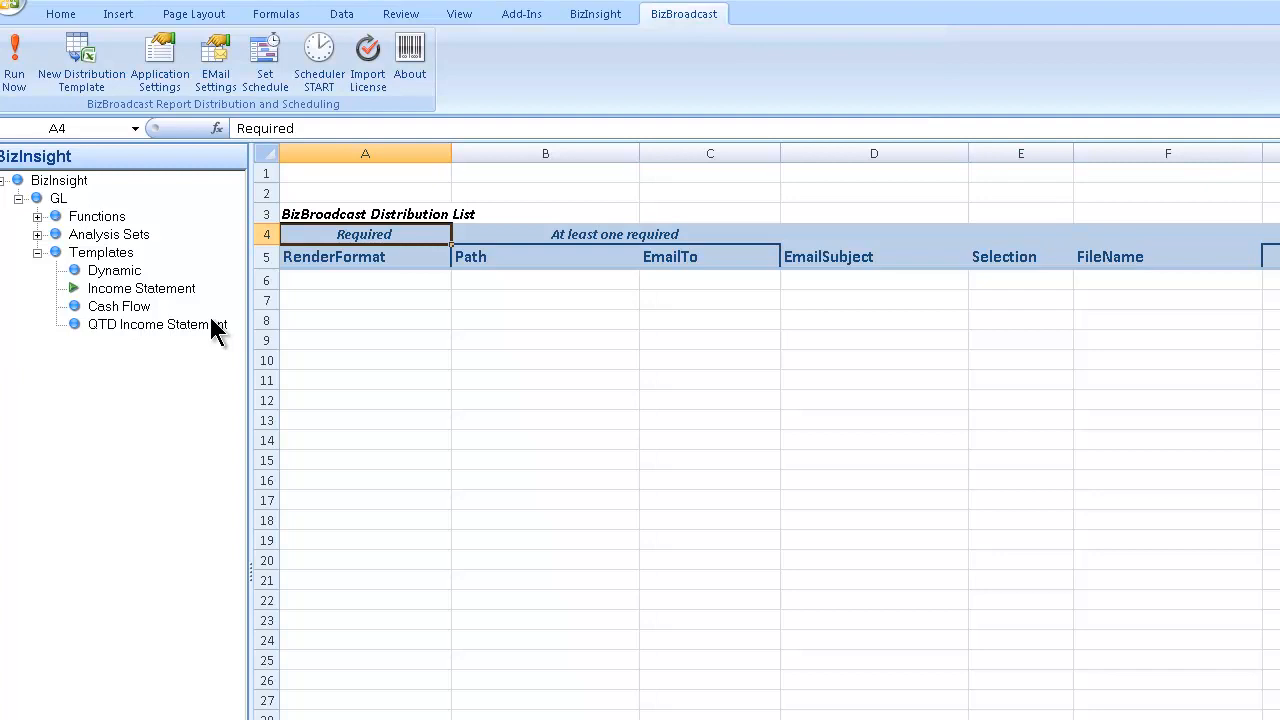
# - Set the render formats to PDF in A6 and XLSXVALUES in A7
pyautogui.click(336, 279)
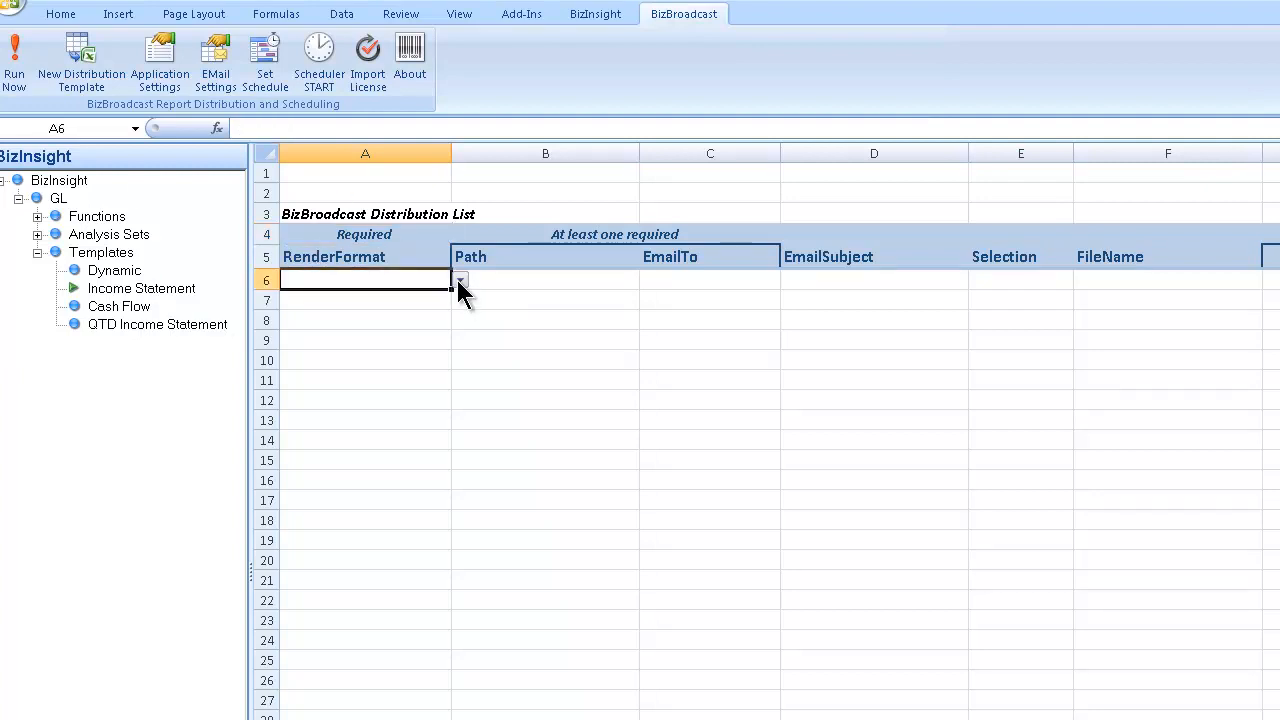
pyautogui.click(460, 281)
pyautogui.click(450, 294)
pyautogui.click(426, 298)
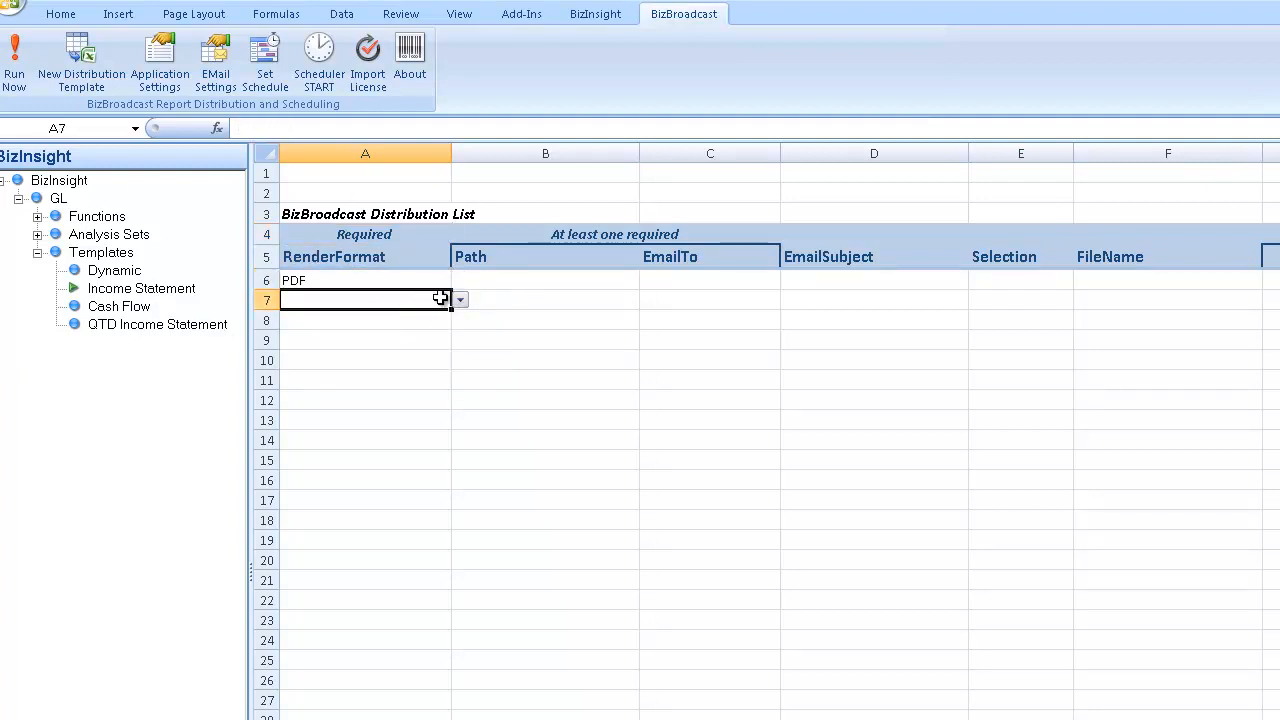
pyautogui.click(460, 300)
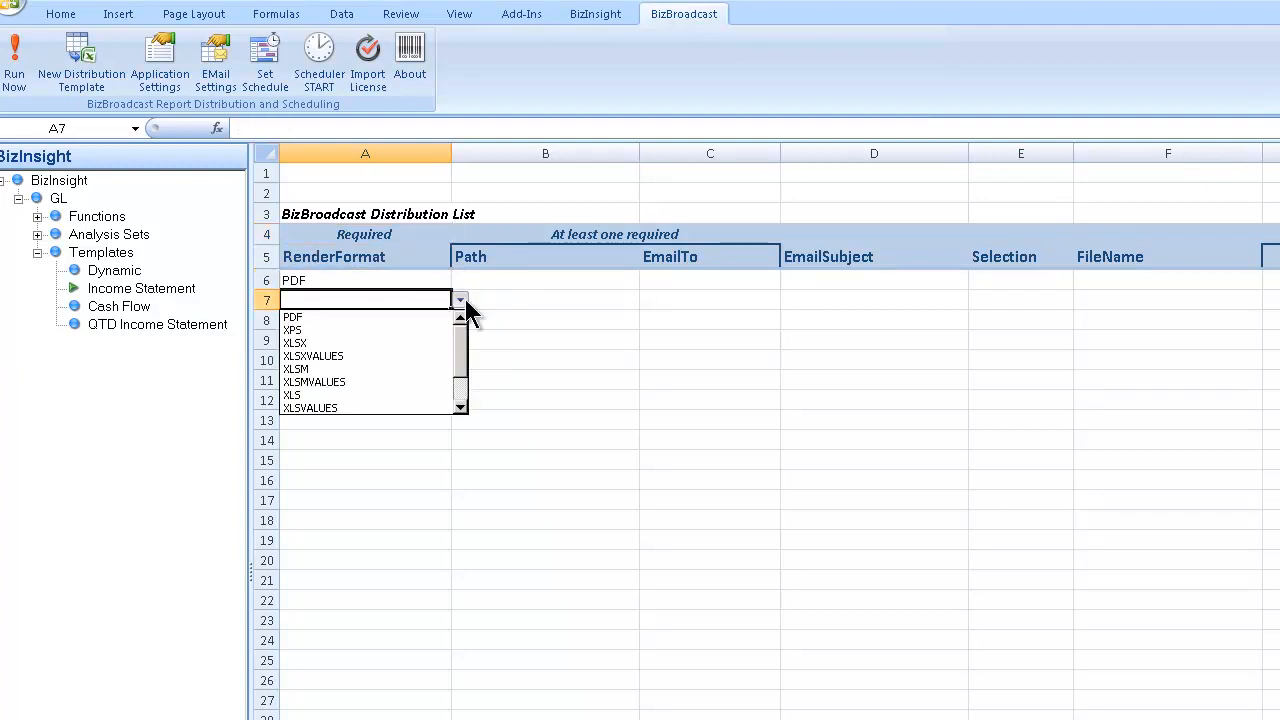
pyautogui.click(404, 356)
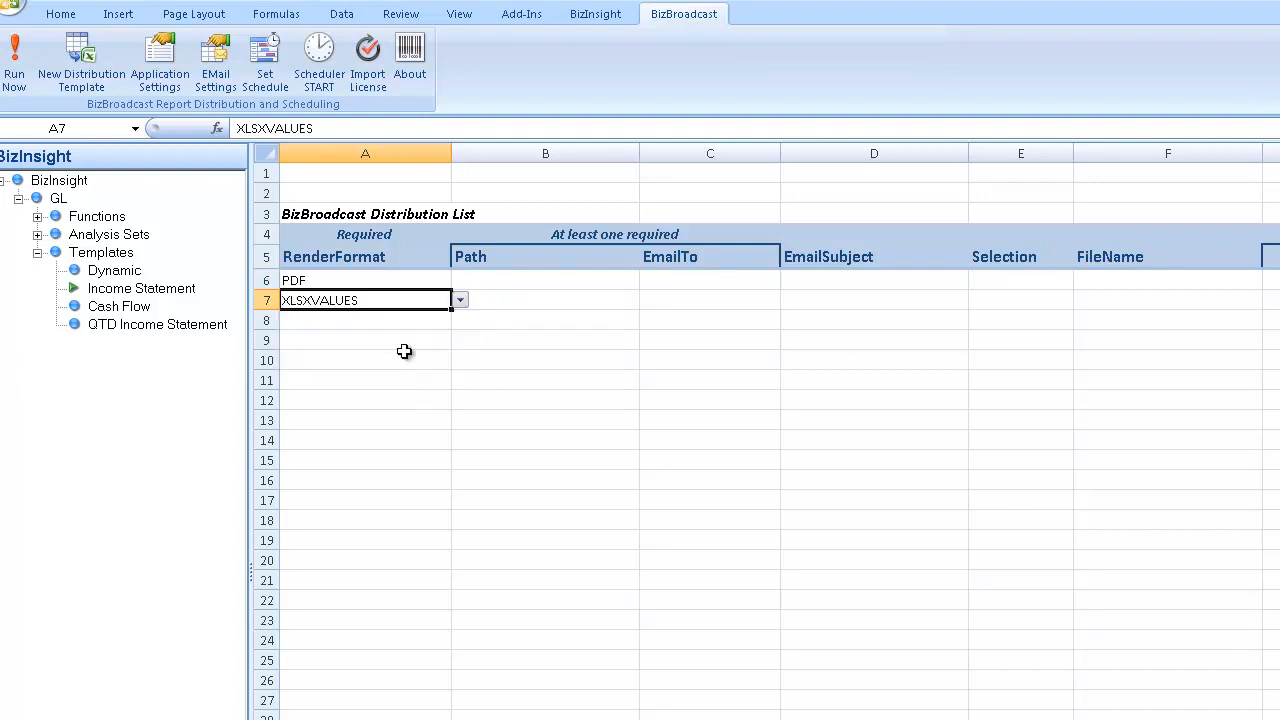
# - Enter save path C:\ in B6, the recipient's e-mail address in C7, and subject =F7 in D7
pyautogui.click(490, 280)
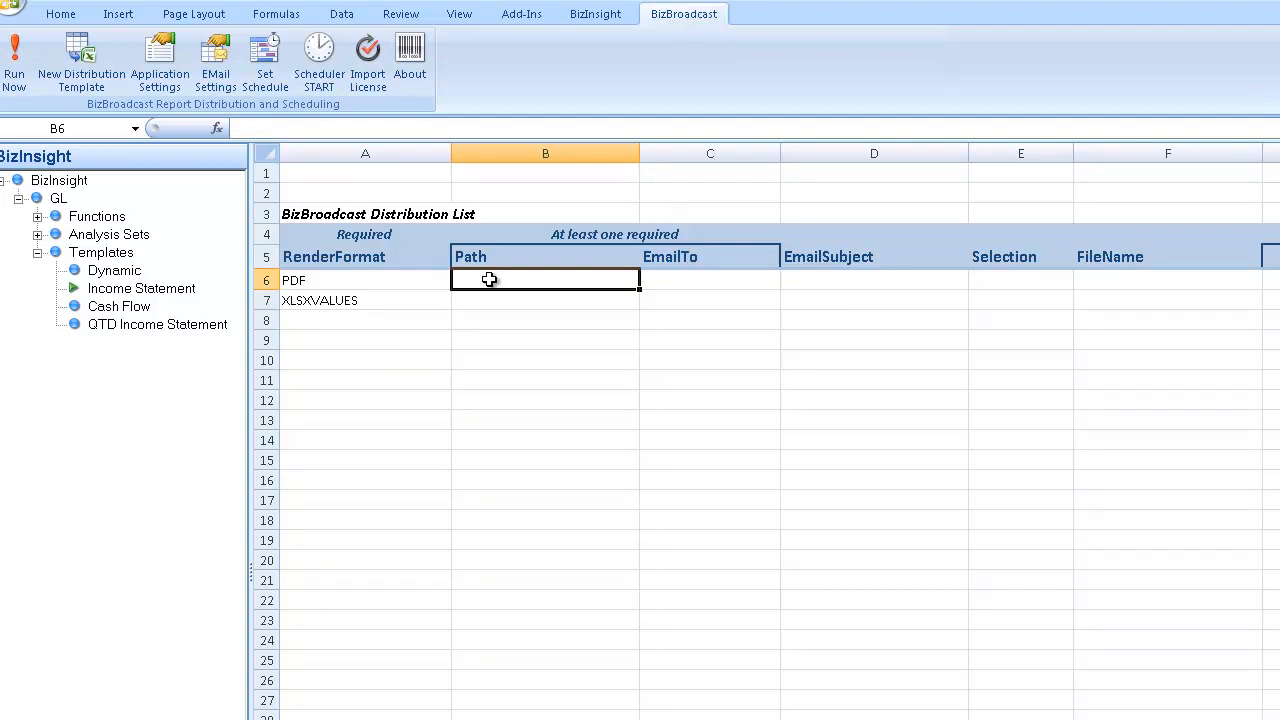
pyautogui.write('C:\\')
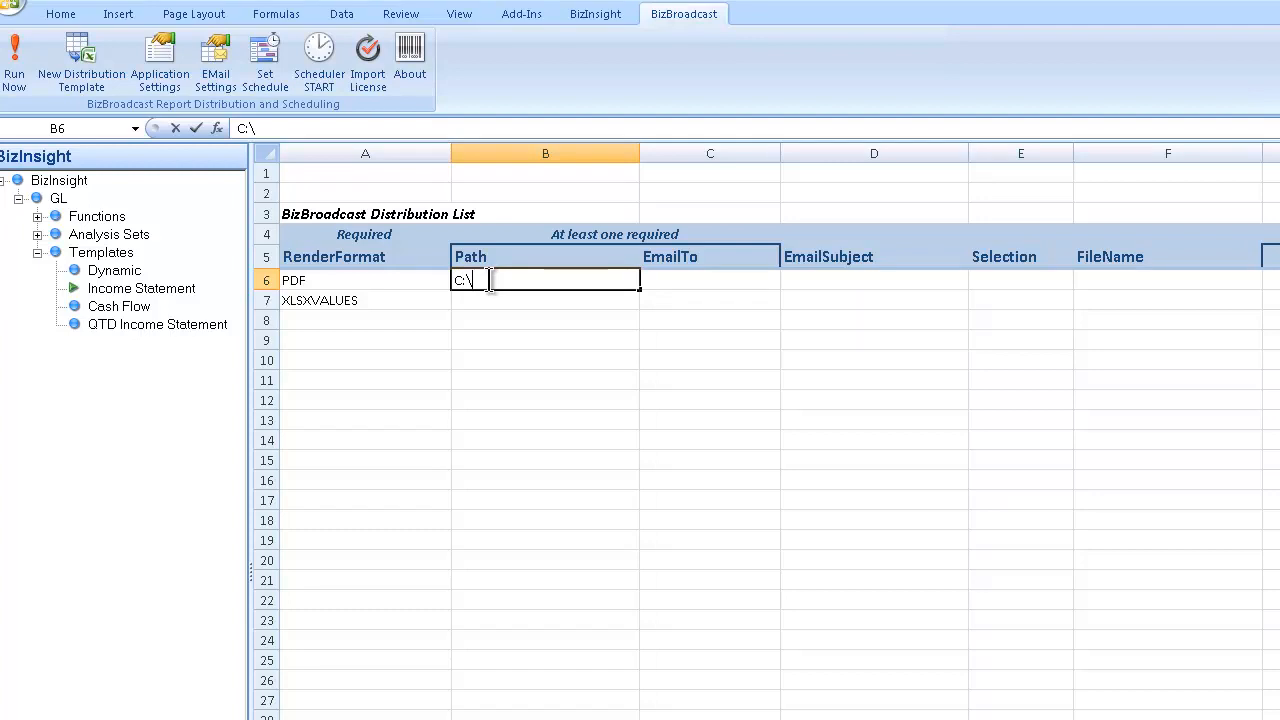
pyautogui.press('Return')
pyautogui.press('Right')
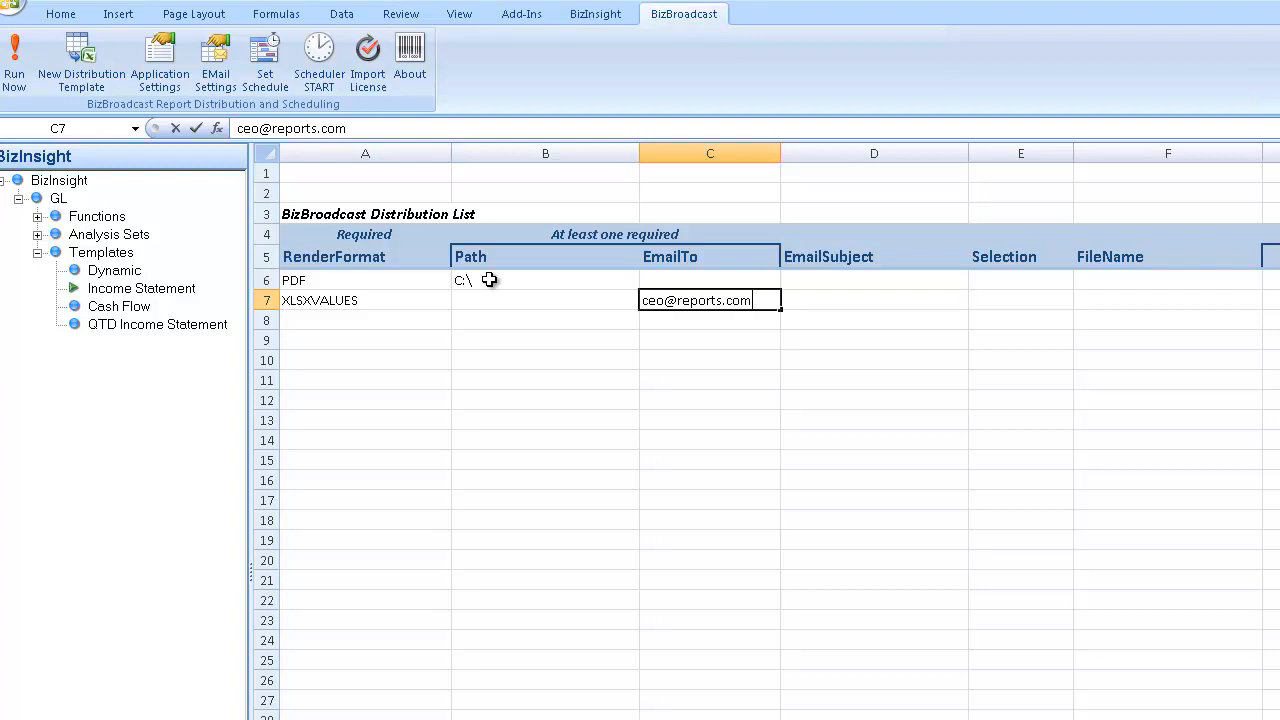
pyautogui.press('Tab')
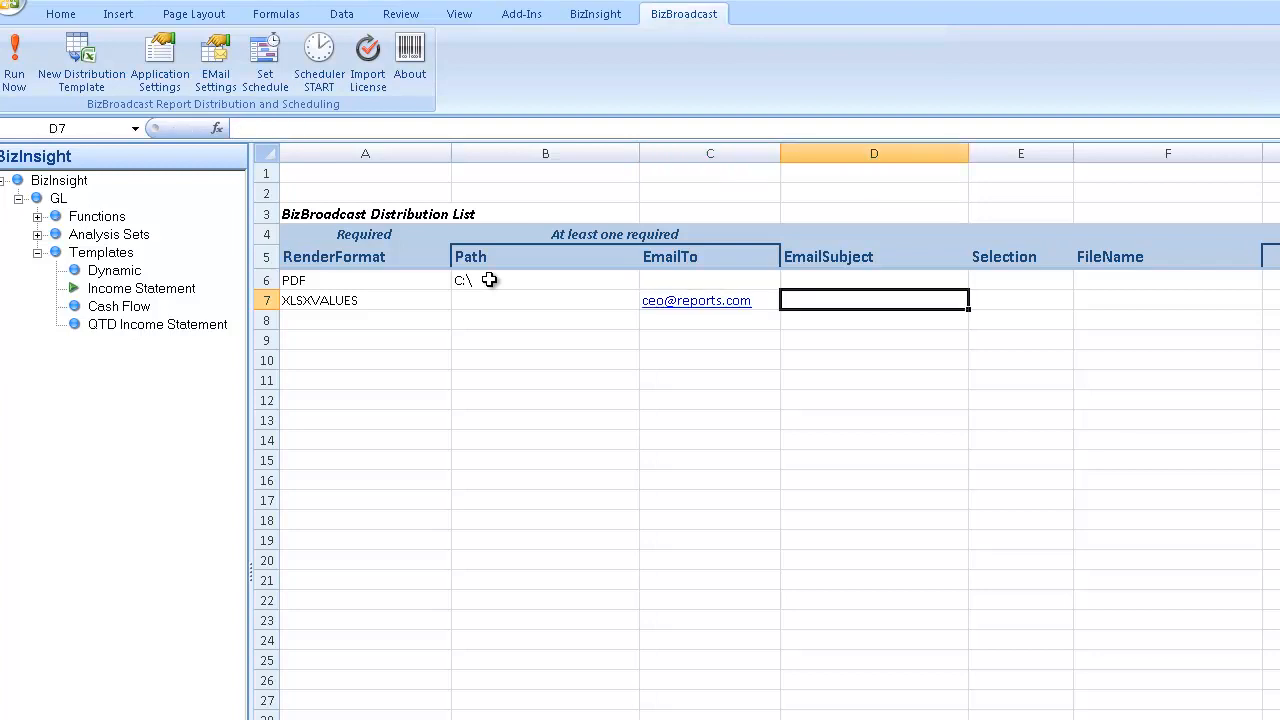
pyautogui.write('=')
pyautogui.click(1084, 302)
pyautogui.press('Return')
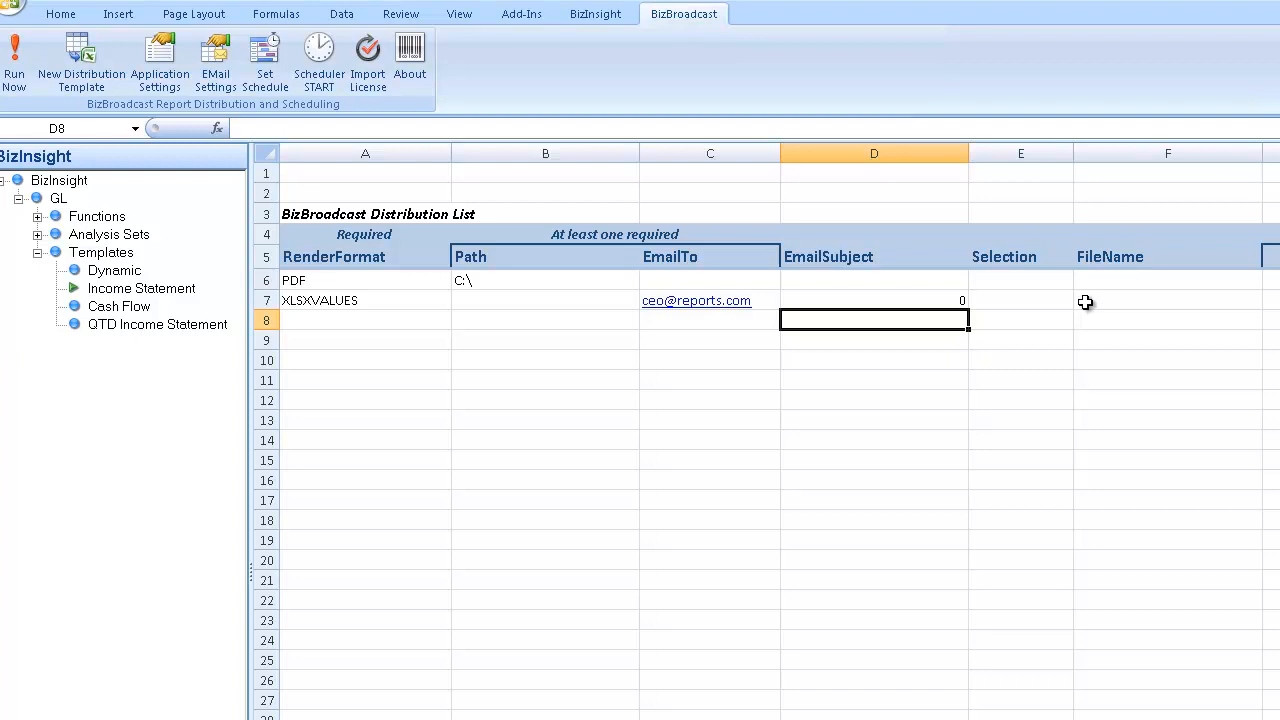
# - Enter IS-Location;IncomeStatement in E6 and IS-Rolling in E7, then autofit column E
pyautogui.click(1054, 281)
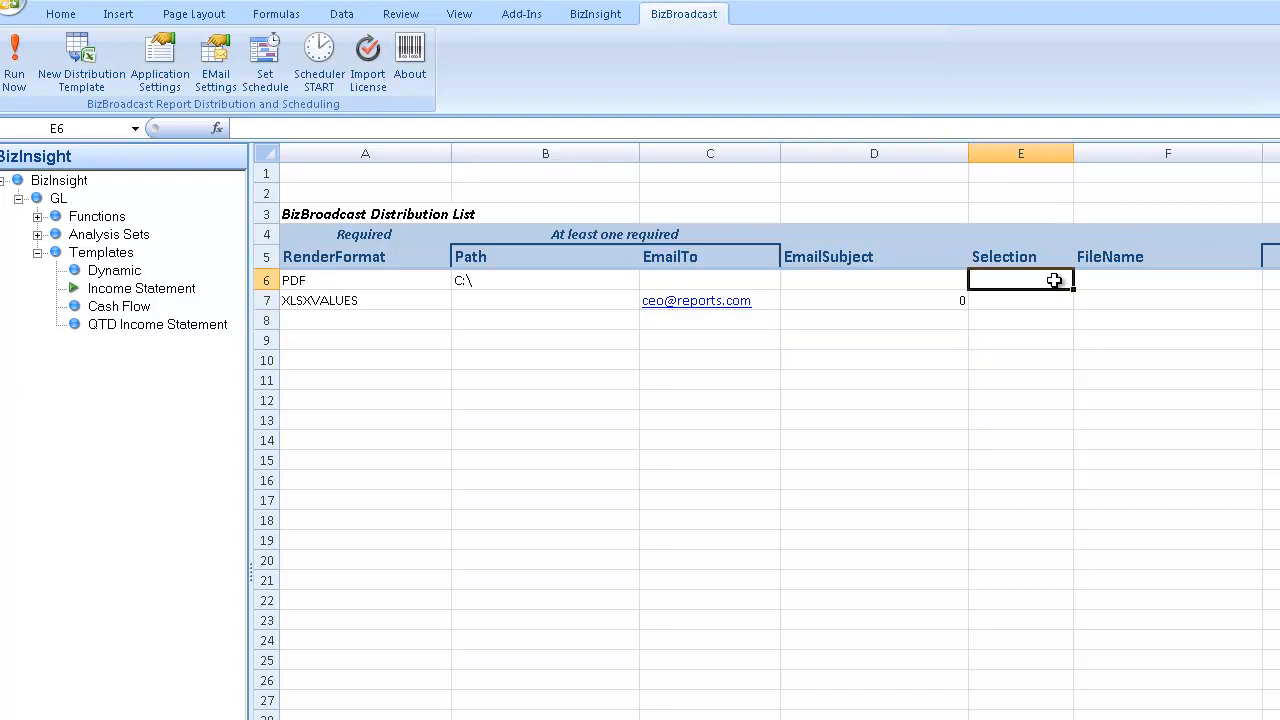
pyautogui.write('IS-location;')
pyautogui.press('BackSpace')
pyautogui.press('BackSpace')
pyautogui.press('BackSpace')
pyautogui.press('BackSpace')
pyautogui.press('BackSpace')
pyautogui.press('BackSpace')
pyautogui.press('BackSpace')
pyautogui.press('BackSpace')
pyautogui.press('BackSpace')
pyautogui.write('Locat')
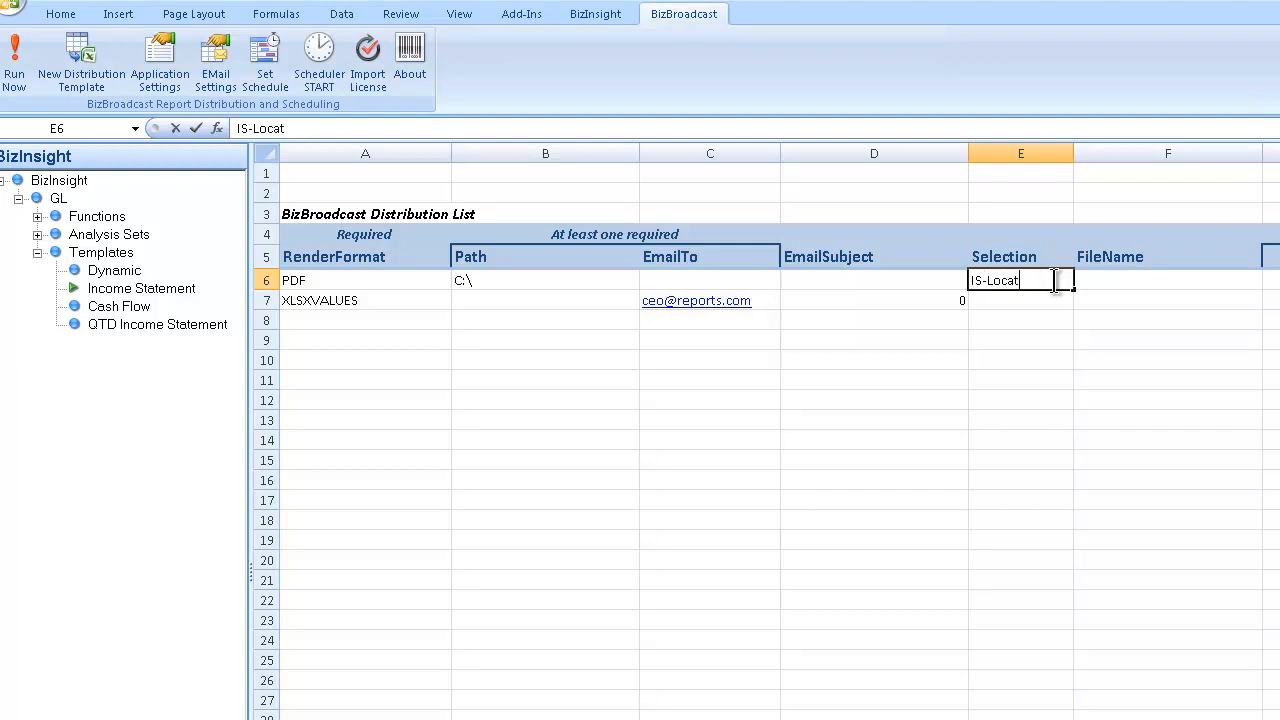
pyautogui.write('ion;IncomeStatement')
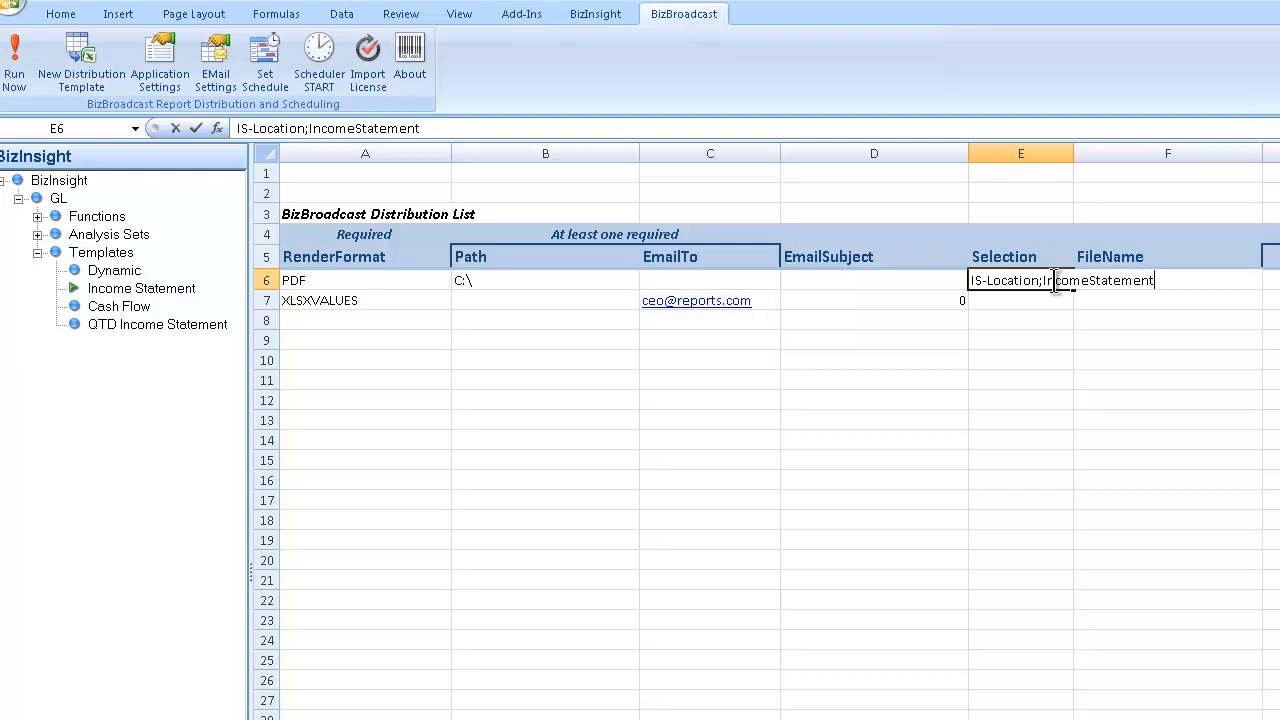
pyautogui.press('Return')
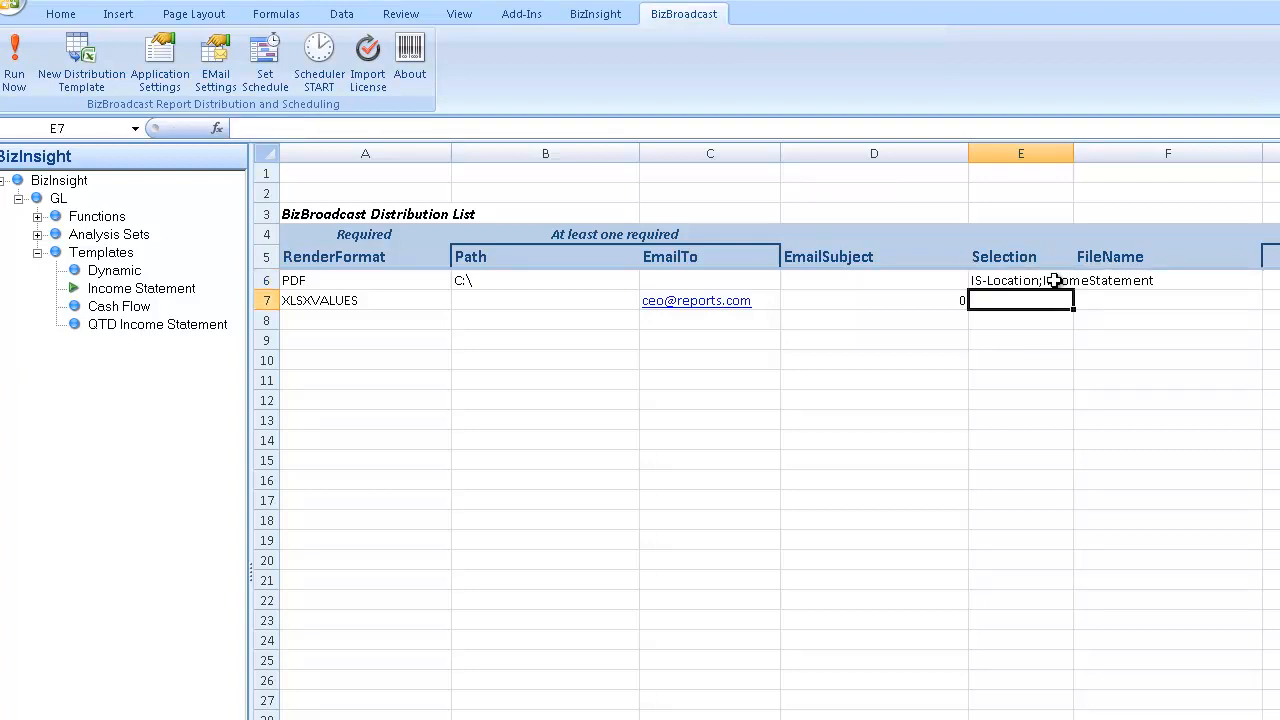
pyautogui.write('IS-Rolling')
pyautogui.press('Return')
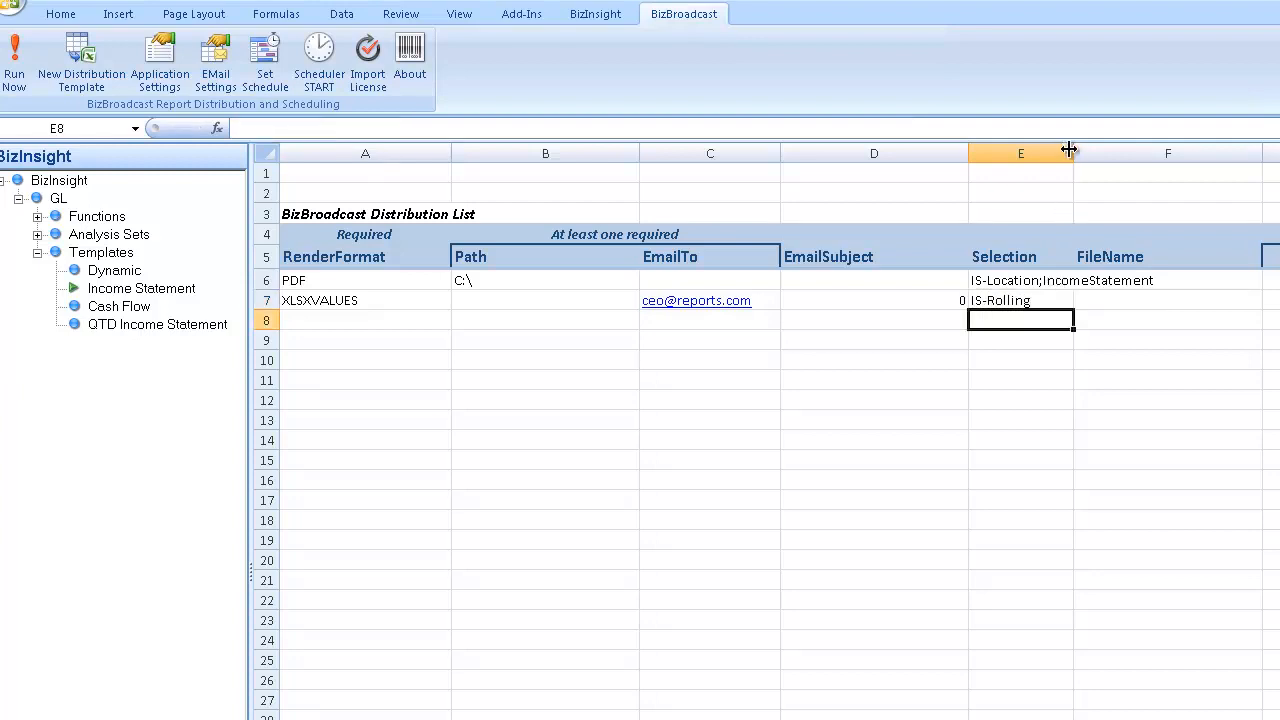
pyautogui.doubleClick(1073, 152)
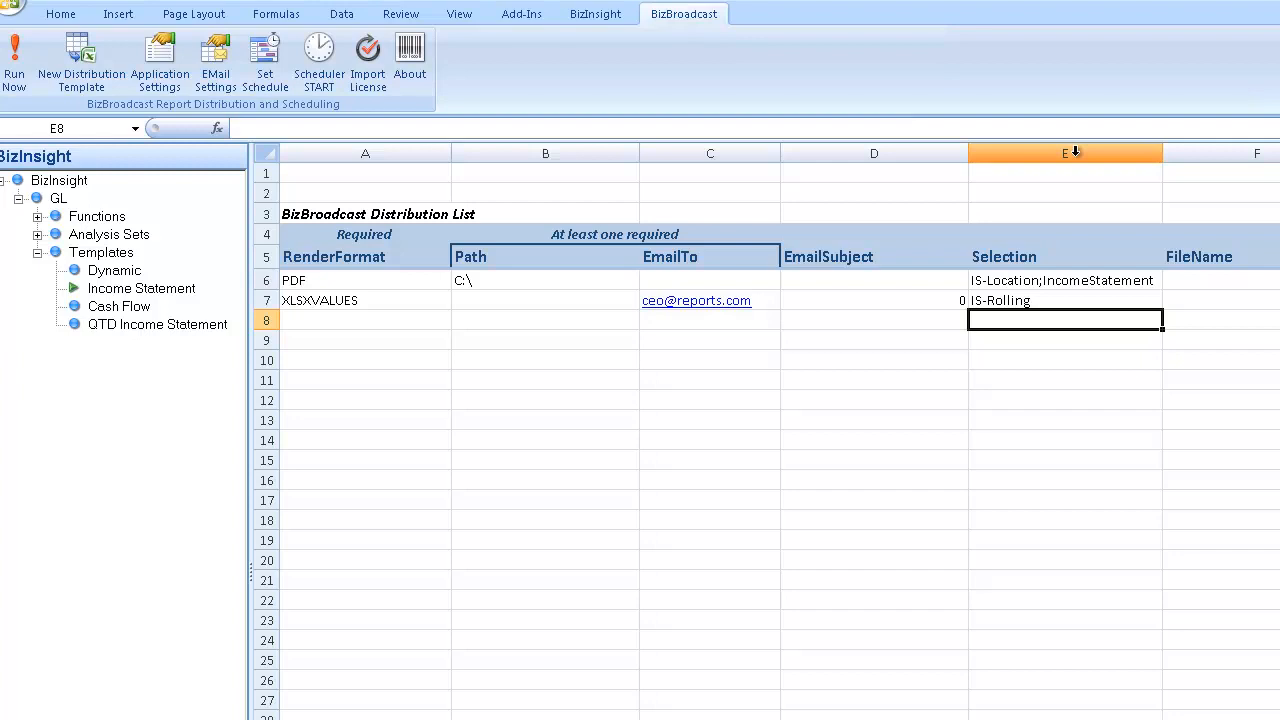
# - Set F6's file name to =CONCATENATE("Monthly Report -",E6)
pyautogui.click(1223, 278)
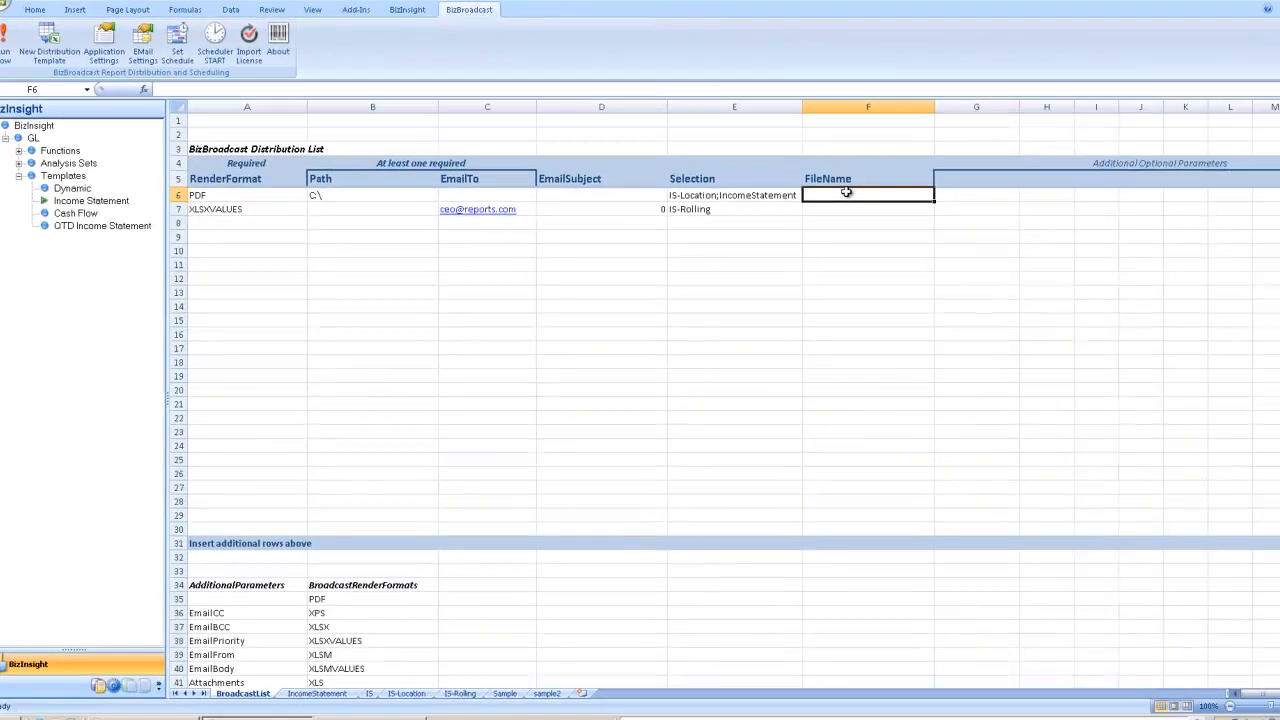
pyautogui.write('=')
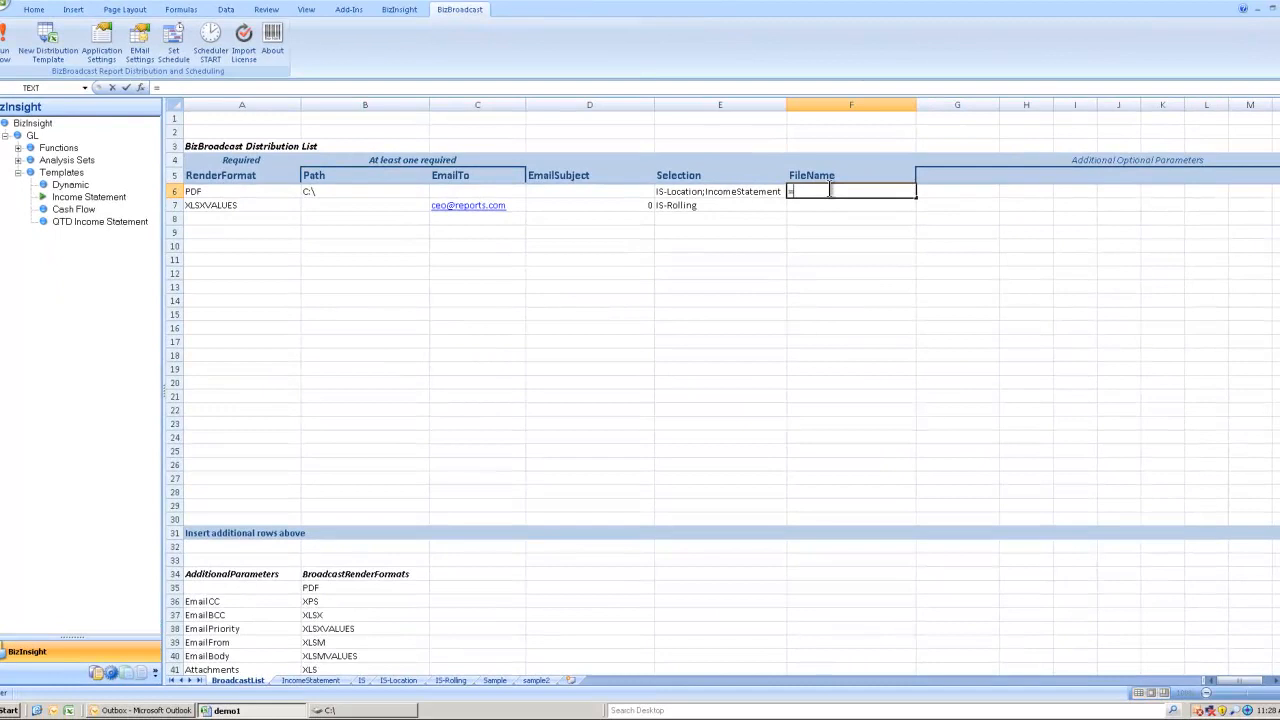
pyautogui.write('CON')
pyautogui.press('Tab')
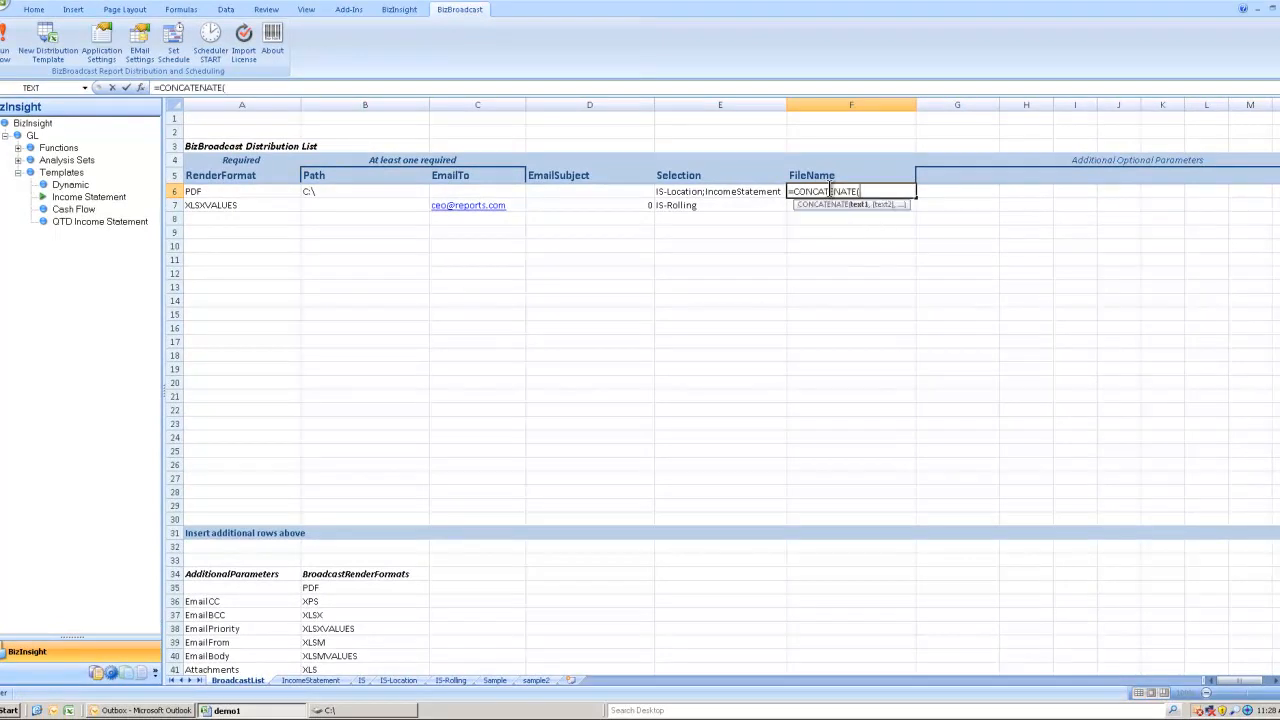
pyautogui.write('"Monthly Report -",')
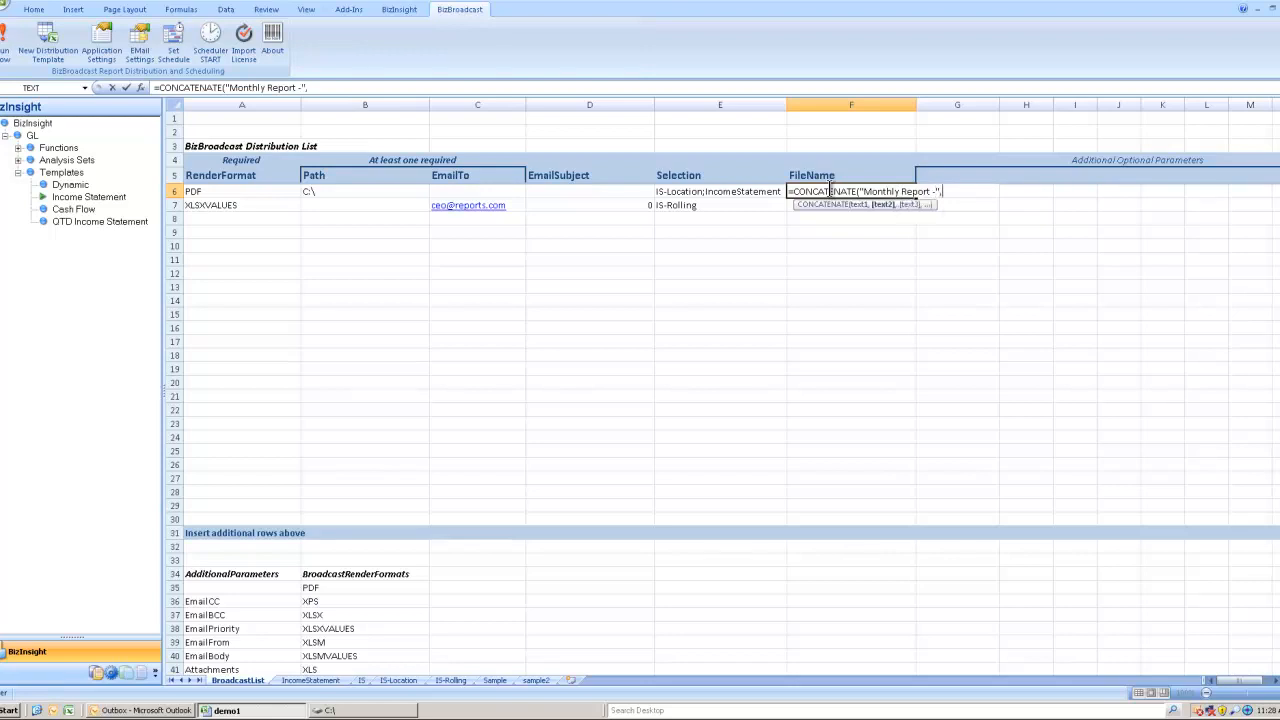
pyautogui.click(768, 190)
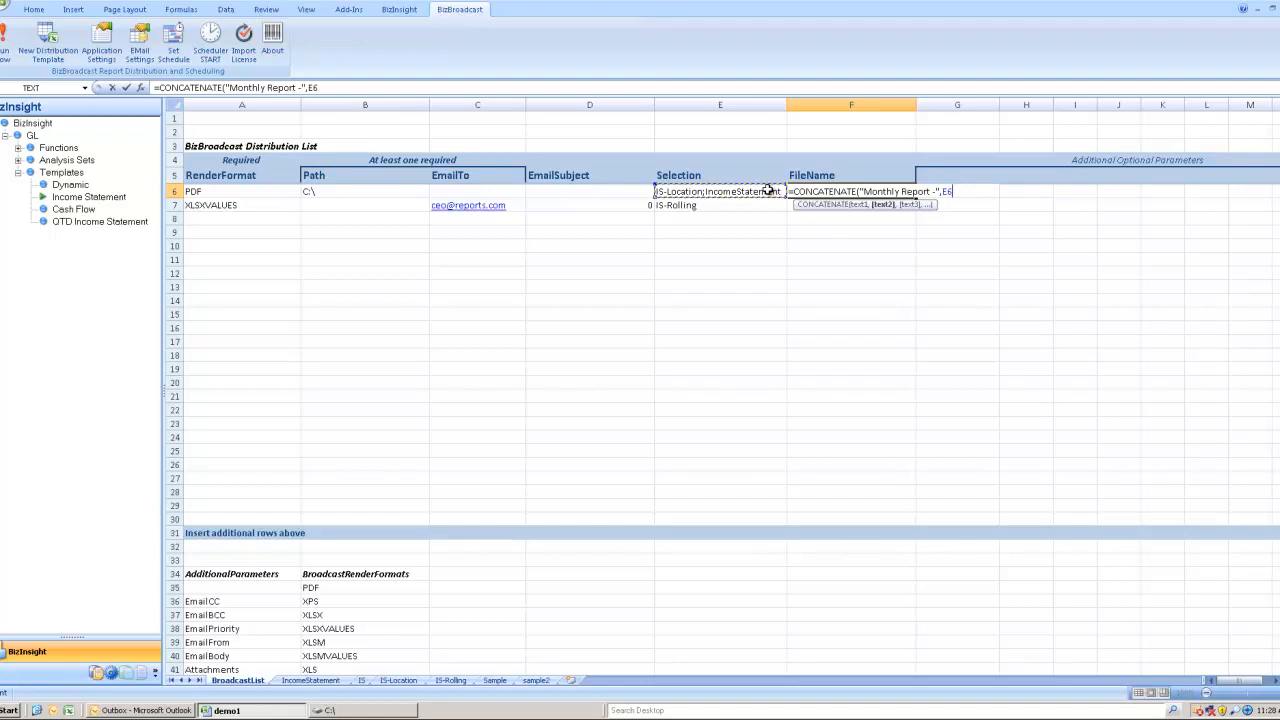
pyautogui.write(')')
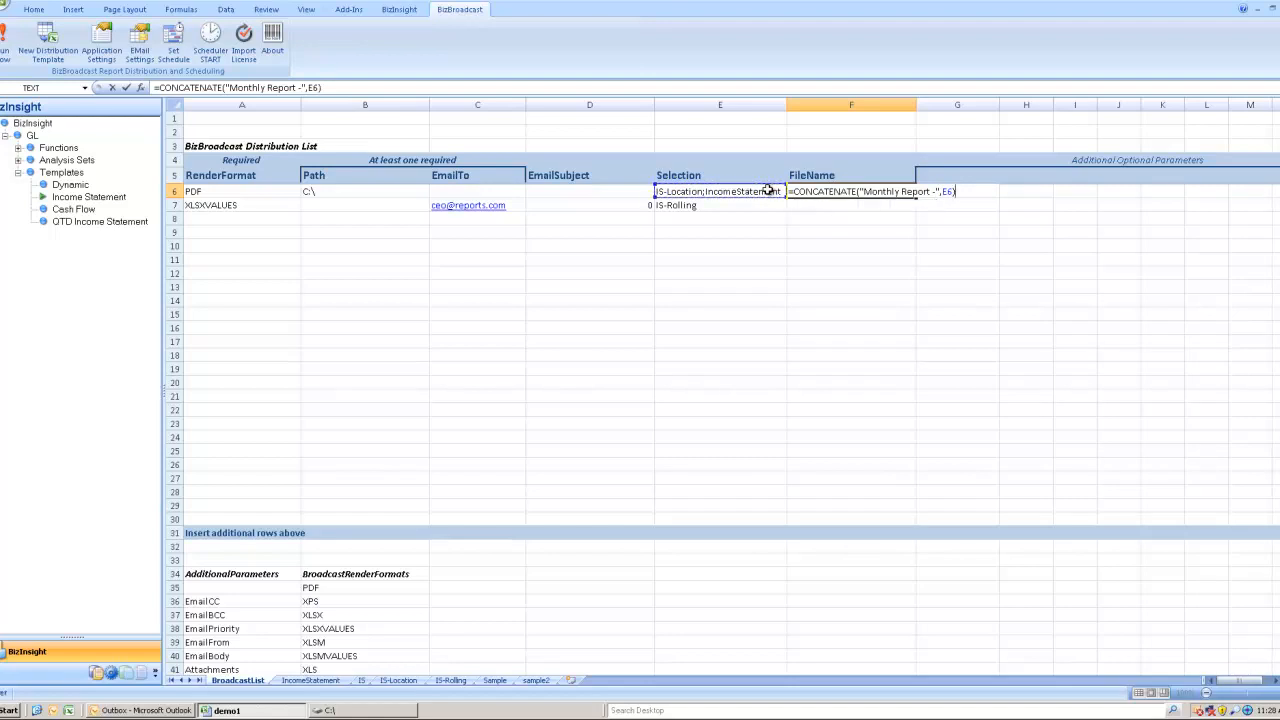
pyautogui.press('Return')
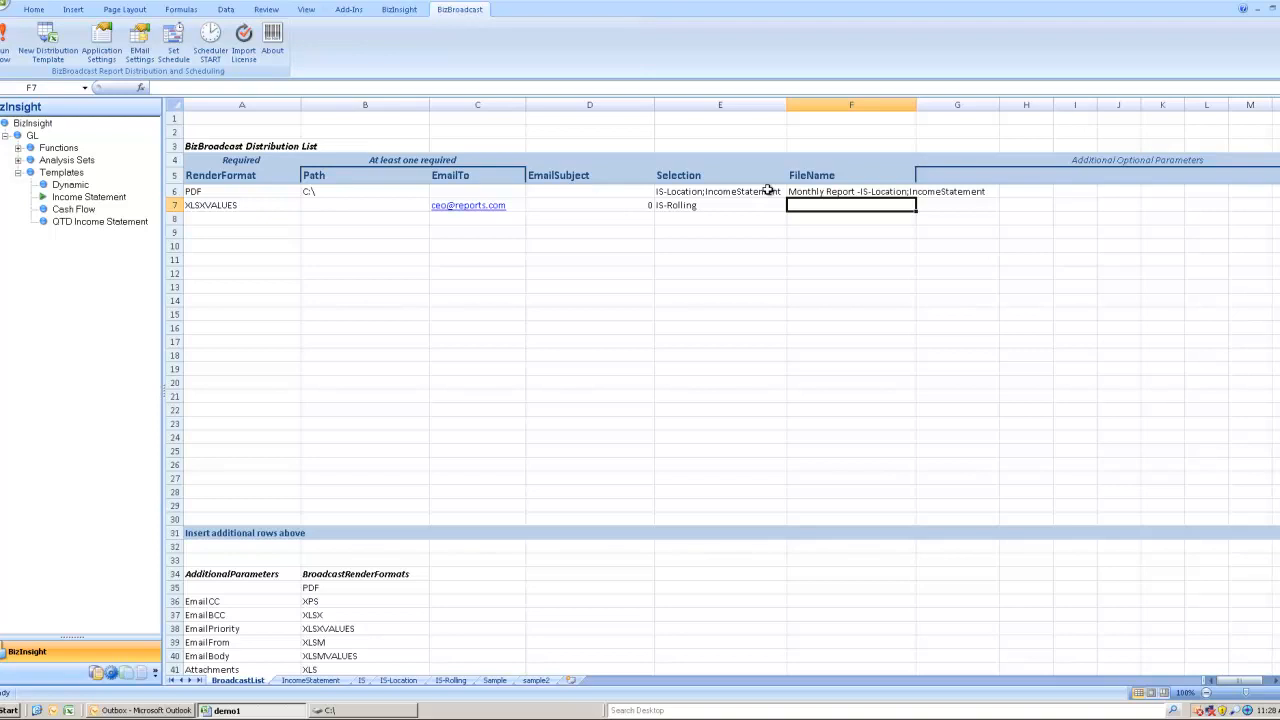
# - Set F7's file name to =CONCATENATE("Monthly Report -",E7) and autofit column F
pyautogui.write('=CONCATENATE(')
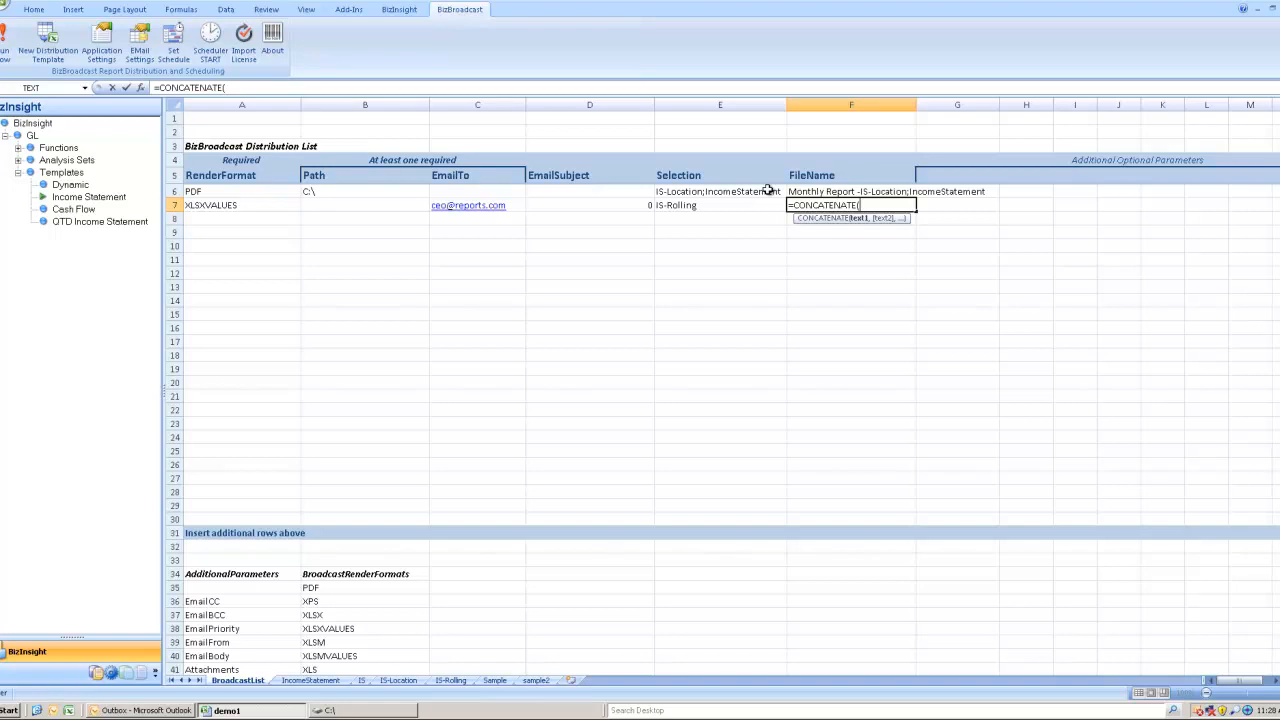
pyautogui.write('"Monthly Report -')
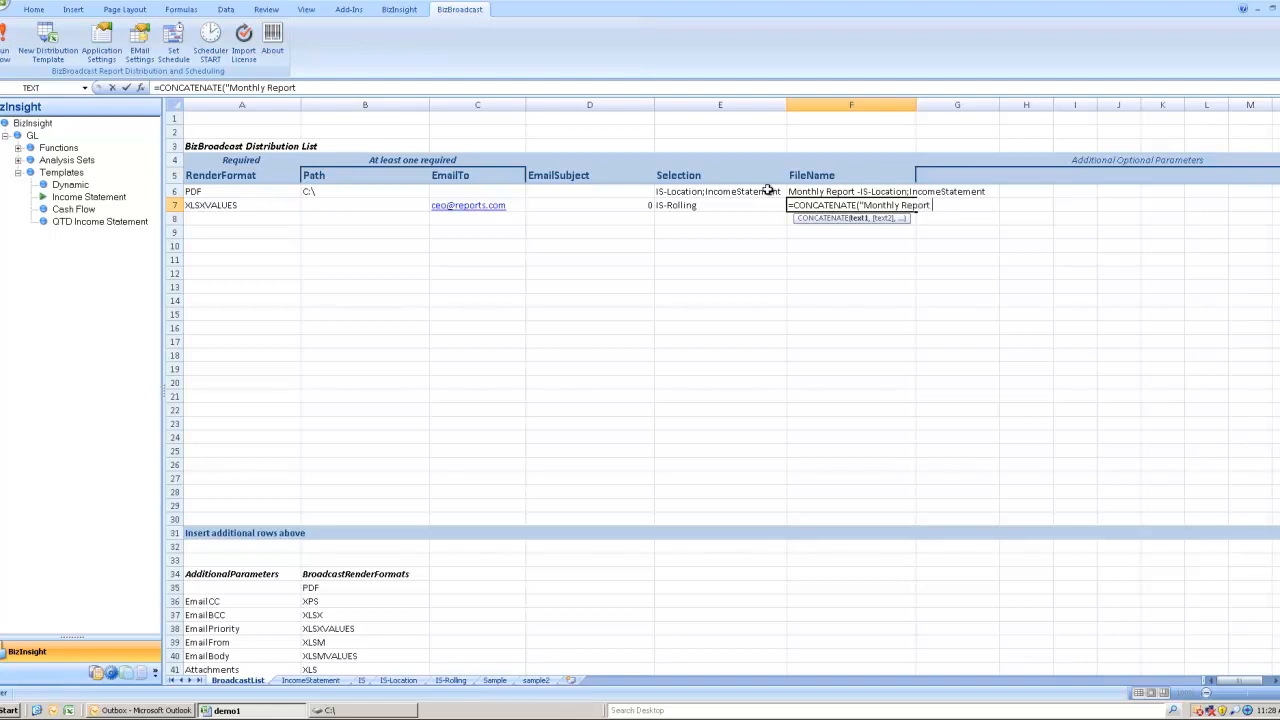
pyautogui.write('",')
pyautogui.click(729, 205)
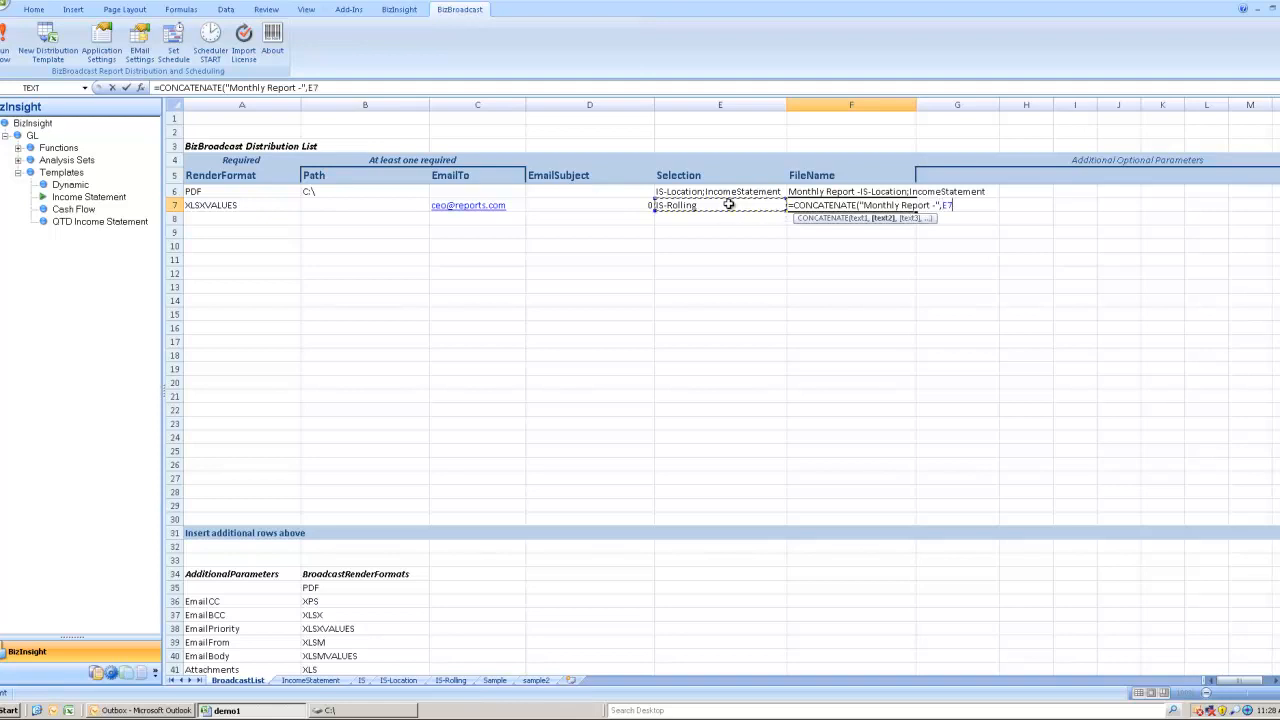
pyautogui.write(')')
pyautogui.press('Return')
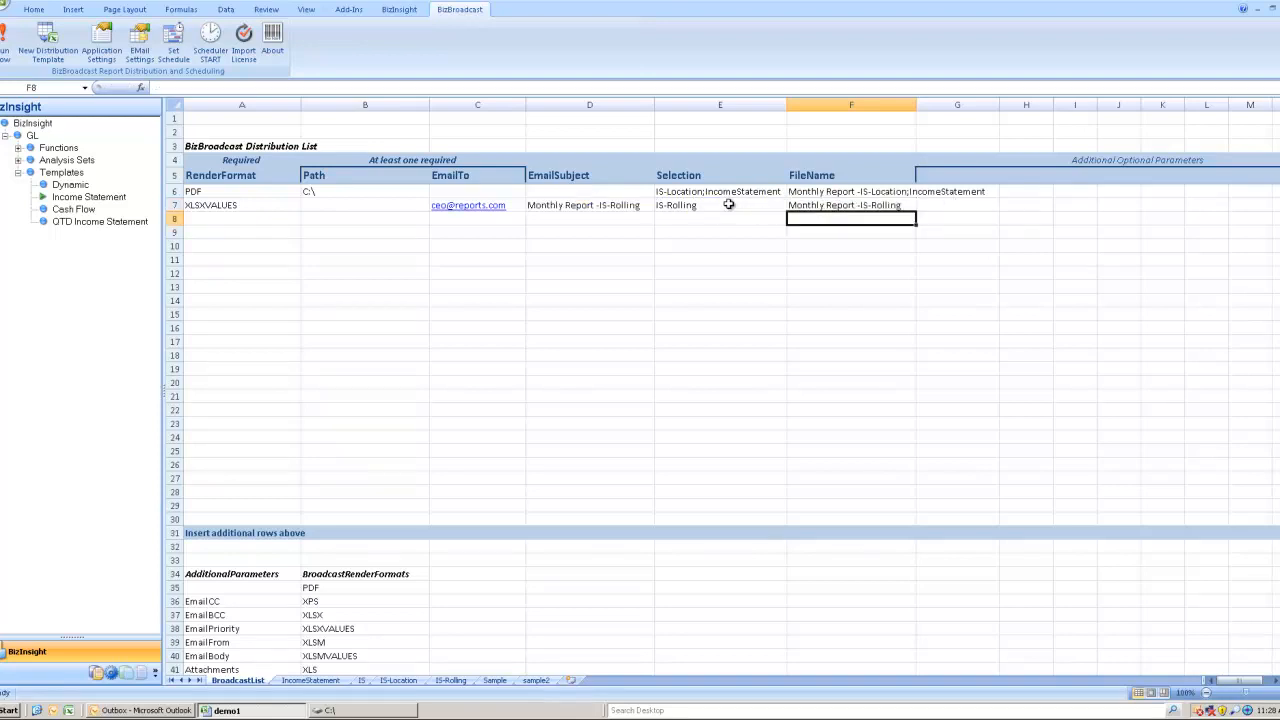
pyautogui.doubleClick(916, 104)
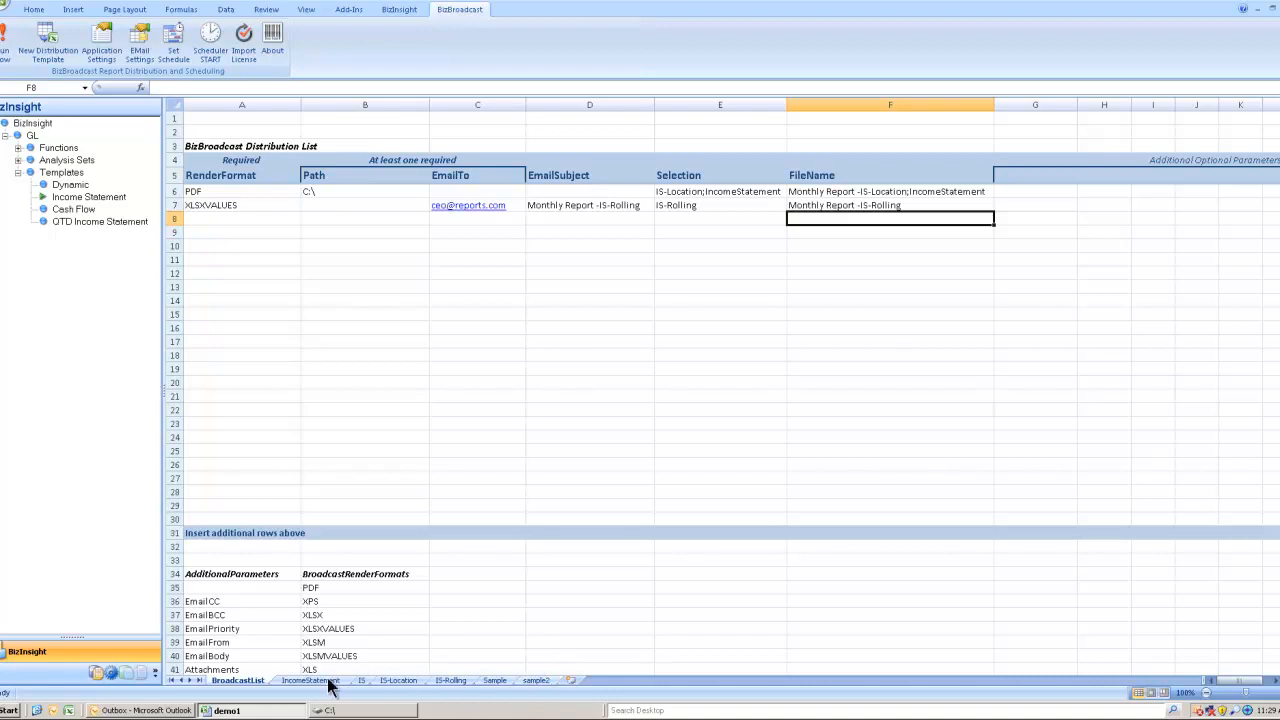
pyautogui.click(451, 680)
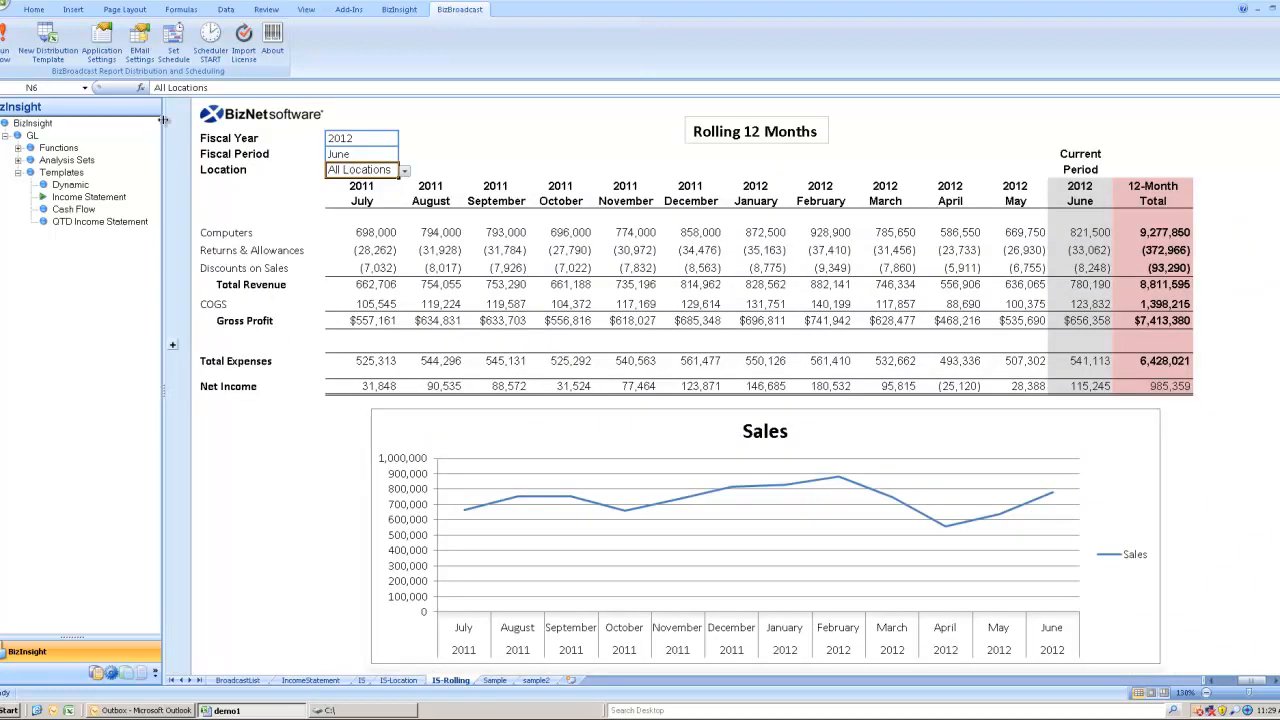
pyautogui.click(57, 90)
pyautogui.write('ation')
pyautogui.press('Return')
pyautogui.click(244, 680)
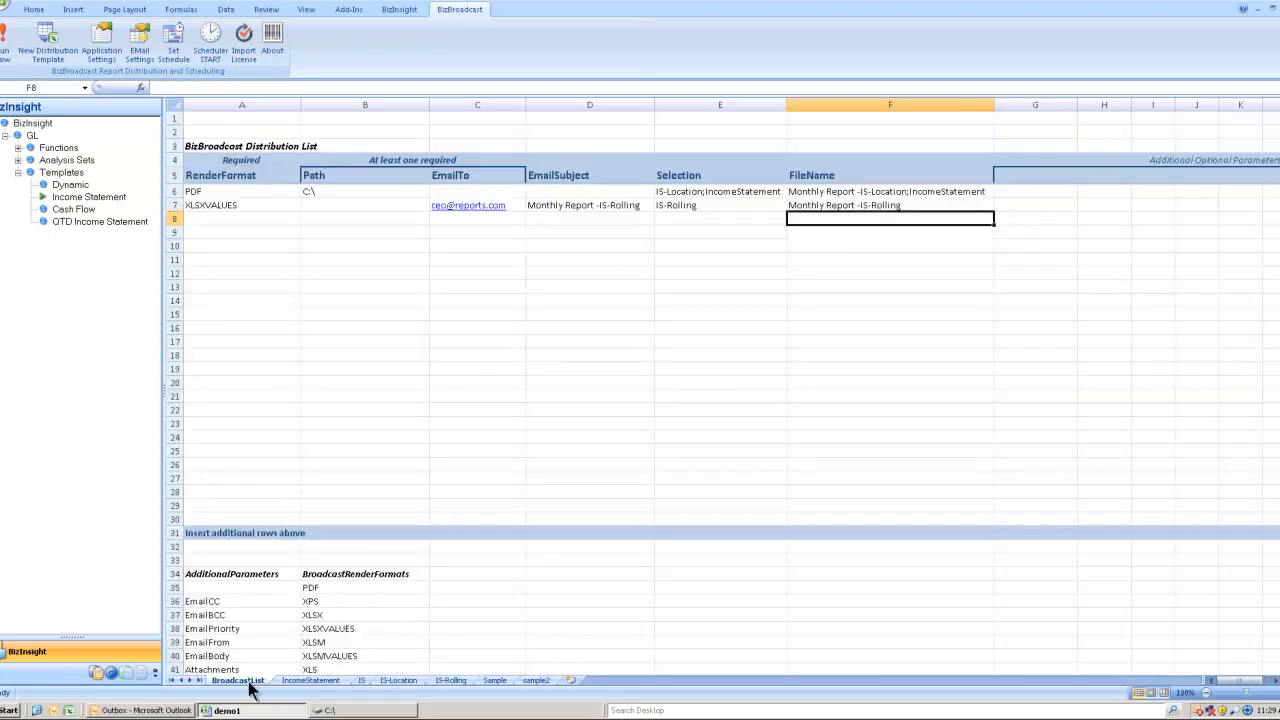
# - Add a Location heading in G5 and enter Dallas|Houston for the XLSXVALUES row in G7
pyautogui.click(1025, 174)
pyautogui.write('Location')
pyautogui.press('Return')
pyautogui.press('Return')
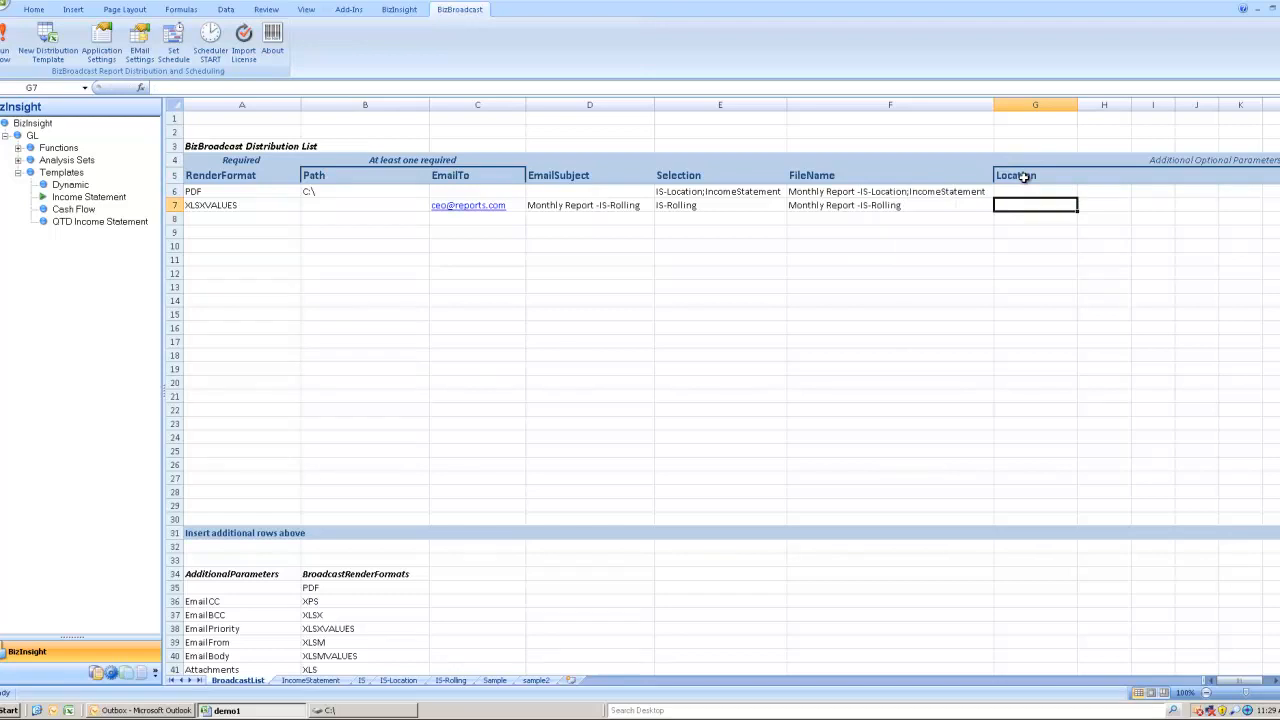
pyautogui.write('Dallas |Houston')
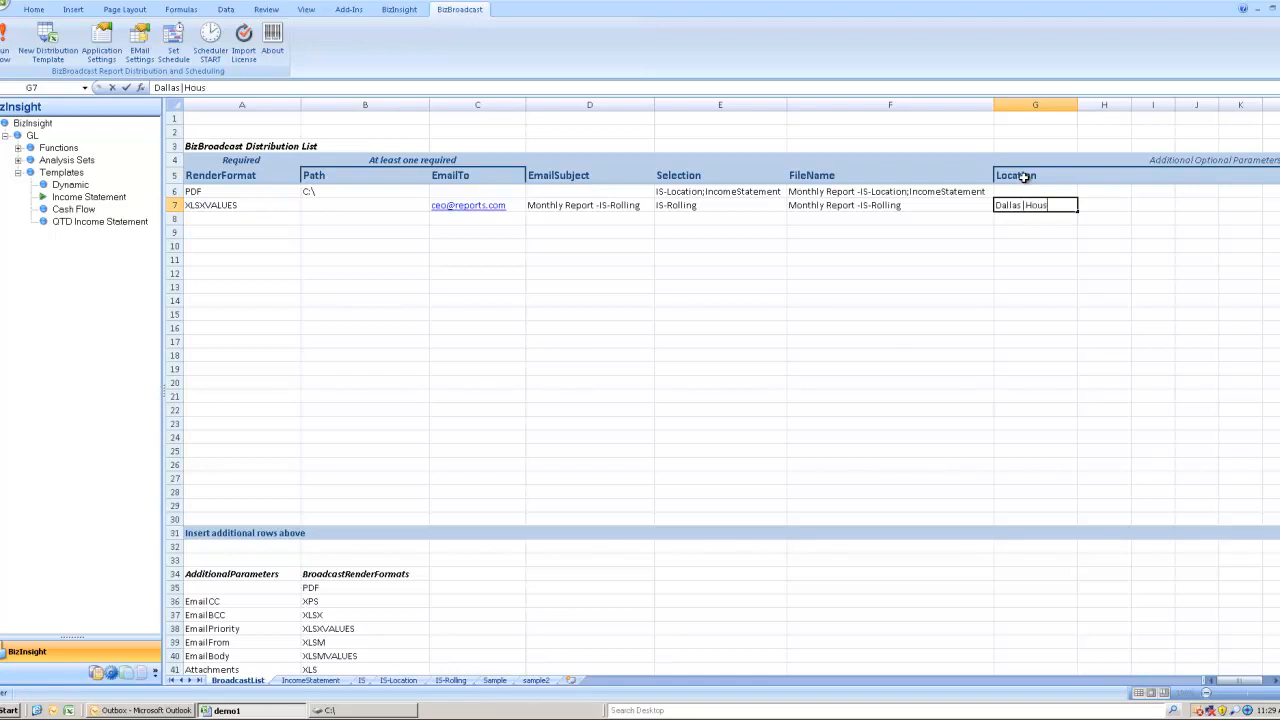
pyautogui.press('Return')
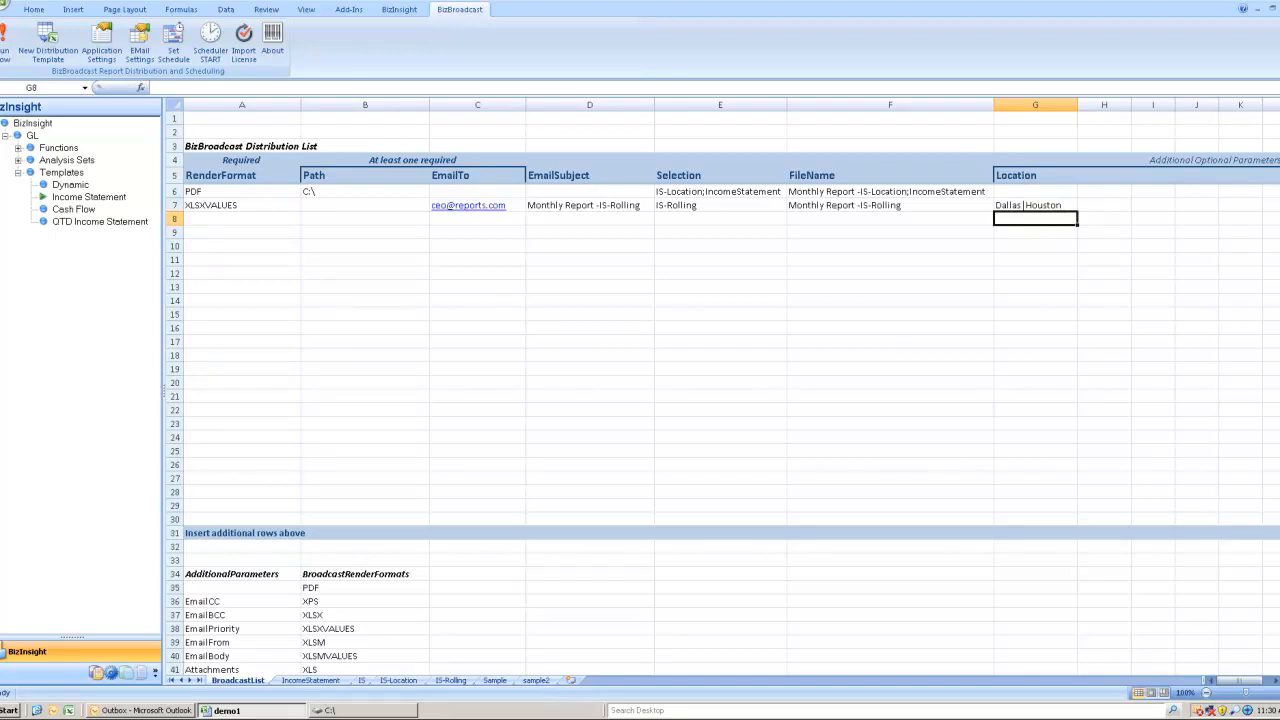
# - Run the broadcast with Run Now and close the summary report once both items finish
pyautogui.click(5, 45)
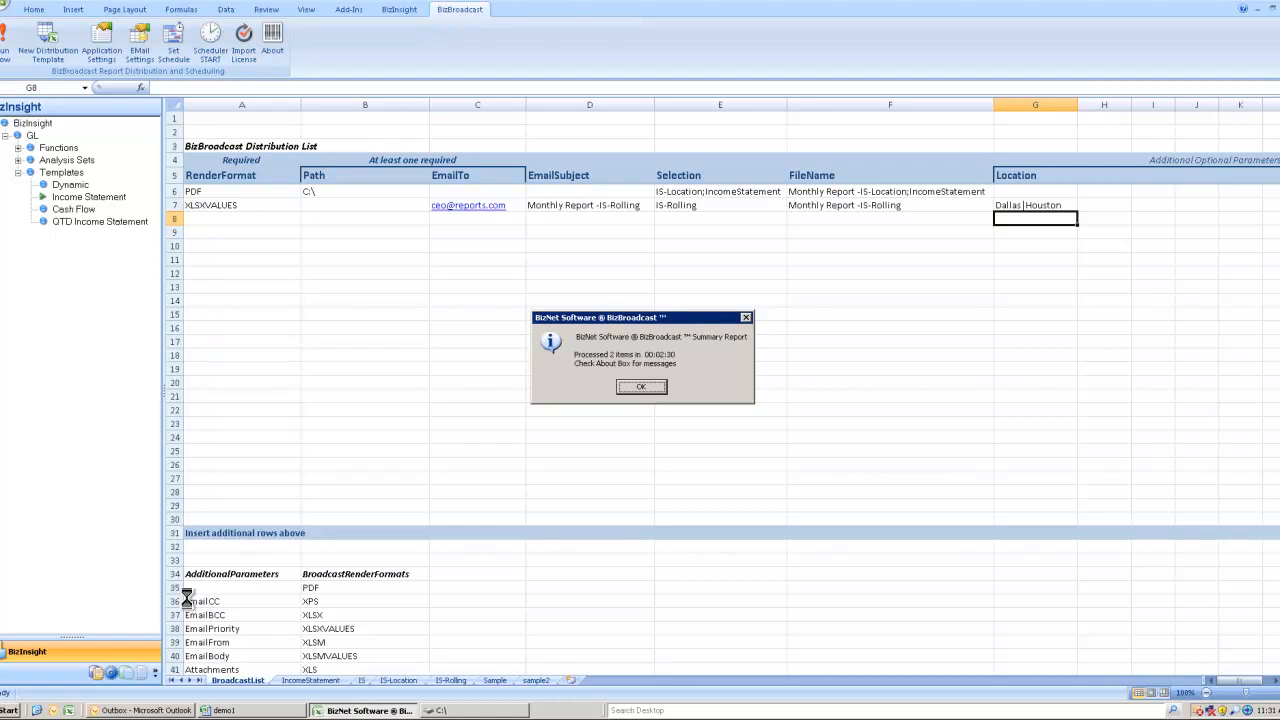
pyautogui.click(655, 386)
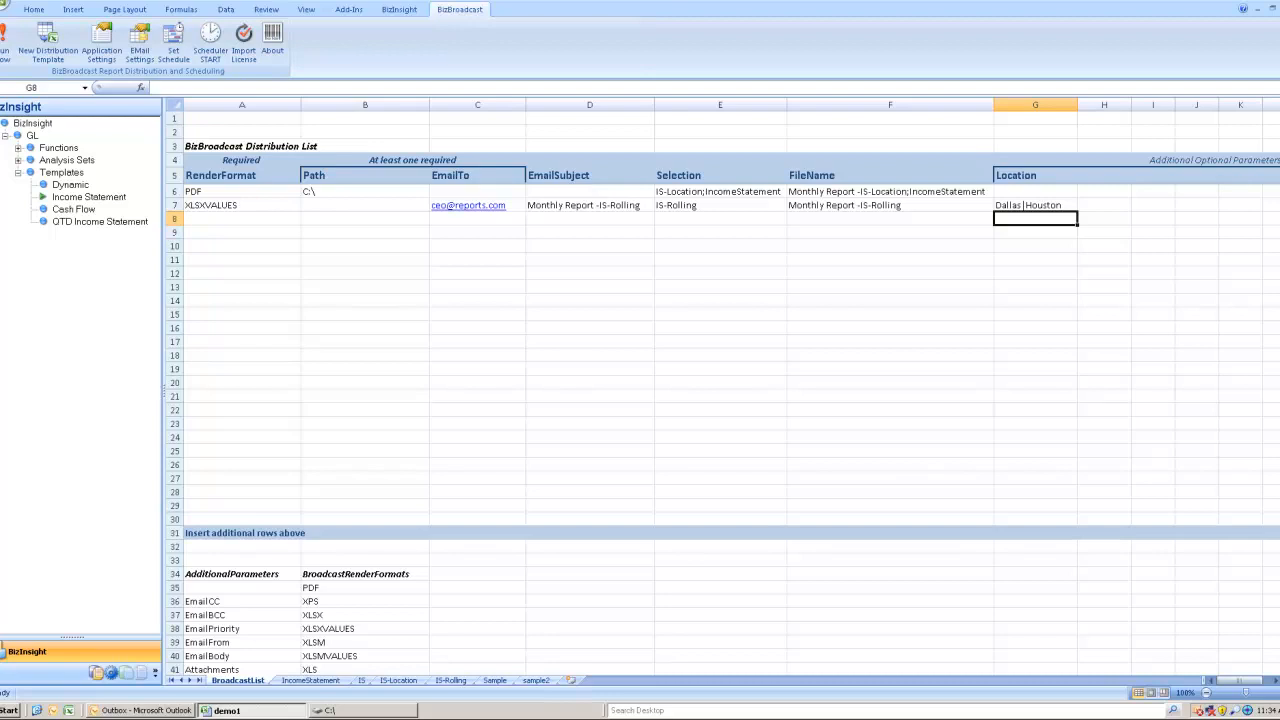
# - Open the Monthly Report -IS-Location;IncomeStatement PDF from the C:\ folder
pyautogui.click(333, 711)
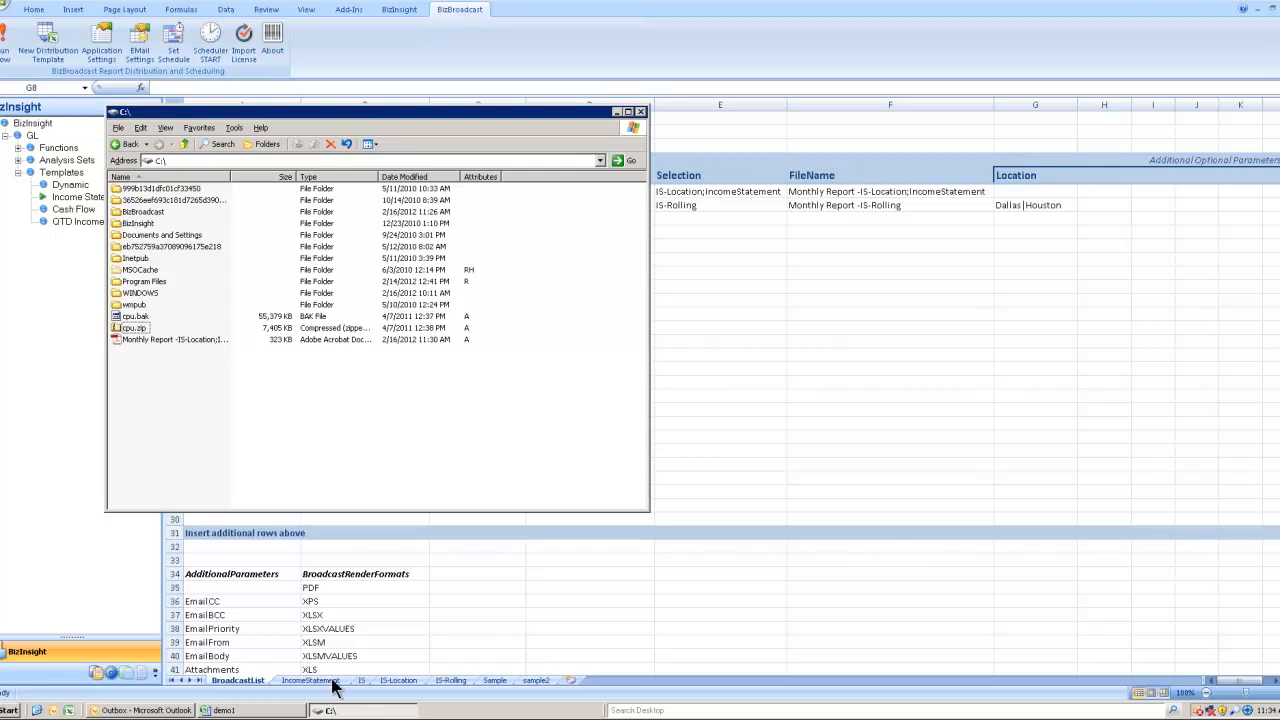
pyautogui.click(177, 340)
pyautogui.doubleClick(177, 340)
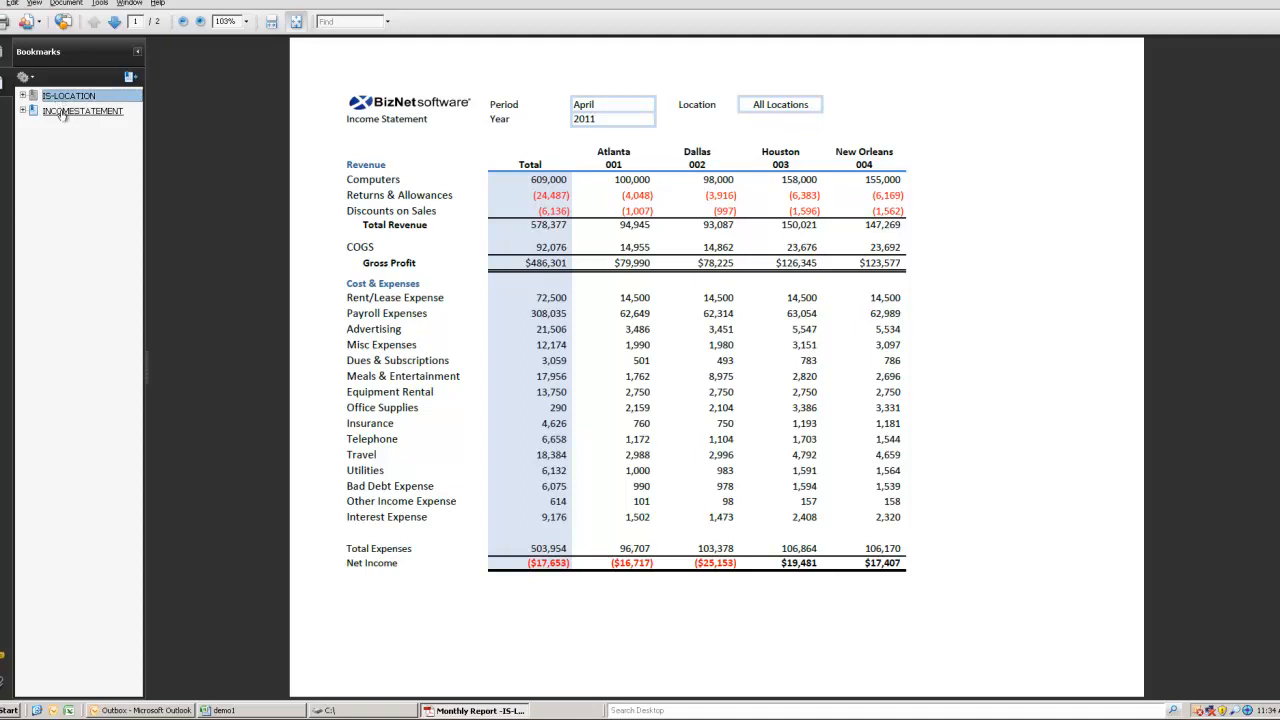
# - Jump to the INCOMESTATEMENT bookmark's page, then bring up the Outlook Outbox
pyautogui.click(62, 112)
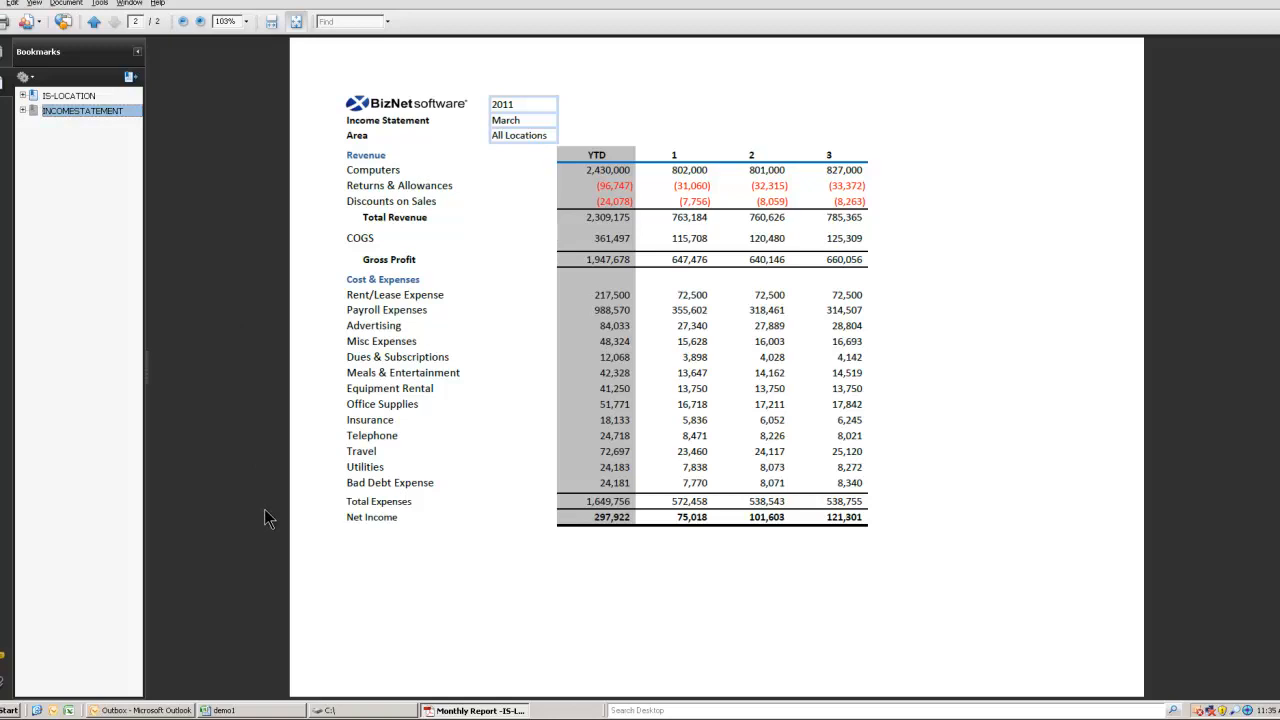
pyautogui.click(155, 710)
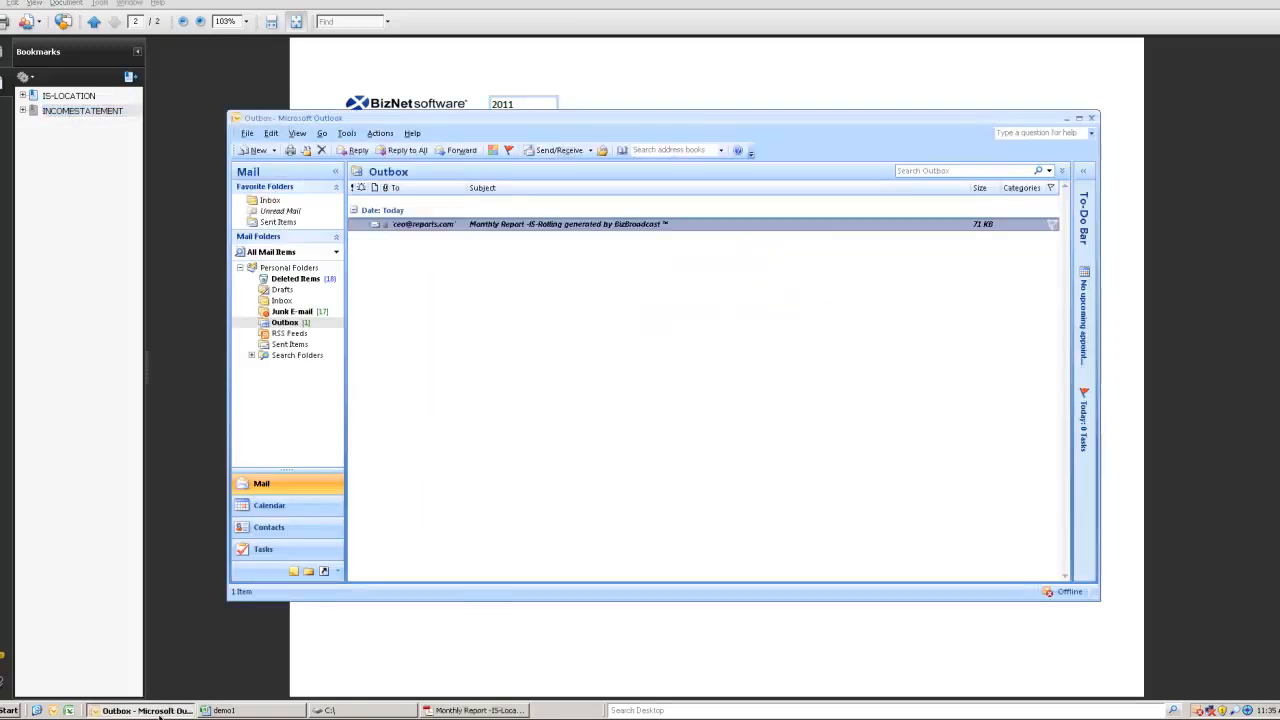
# - Open the queued report email and open its Monthly Report -IS-Rolling.xlsx attachment in Excel
pyautogui.doubleClick(438, 223)
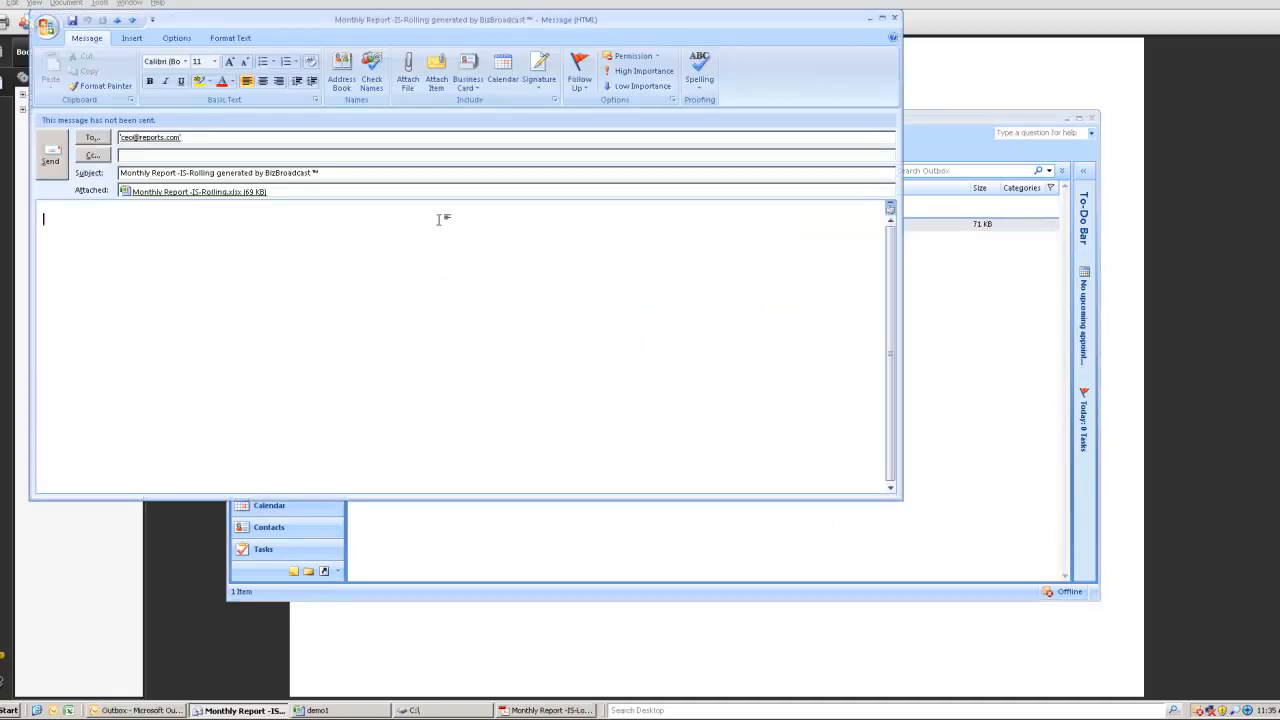
pyautogui.doubleClick(250, 193)
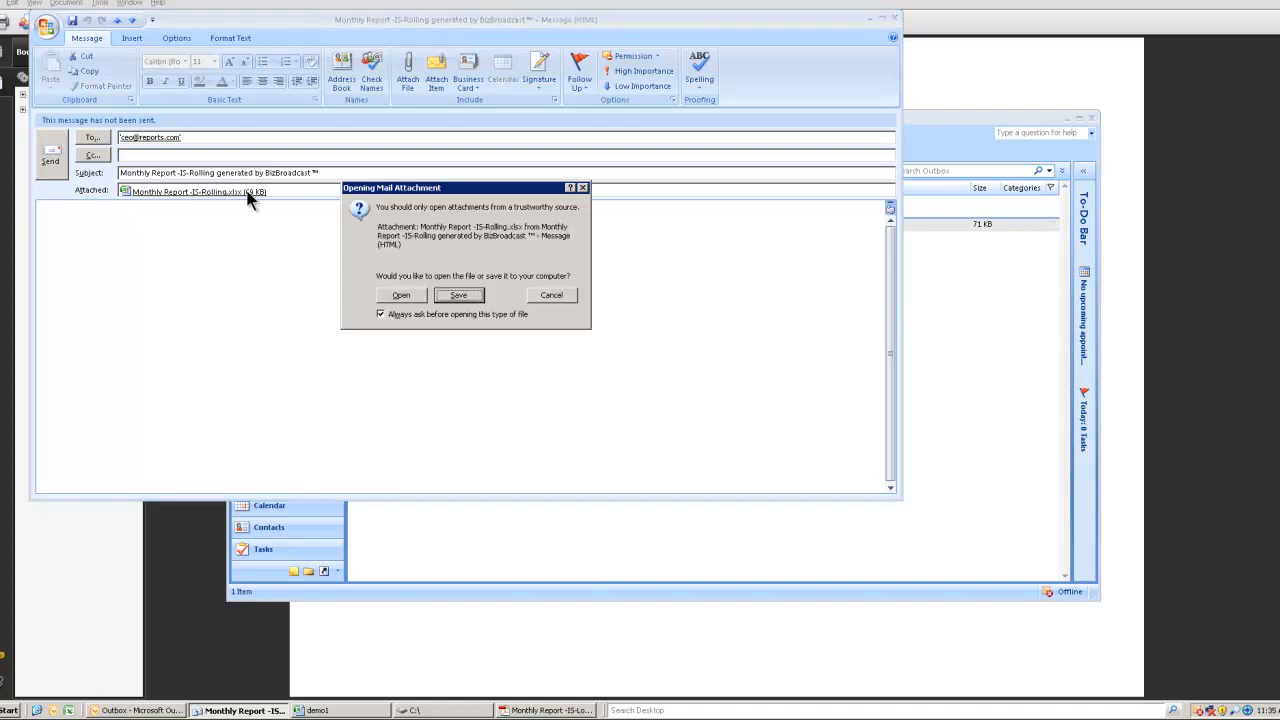
pyautogui.click(400, 295)
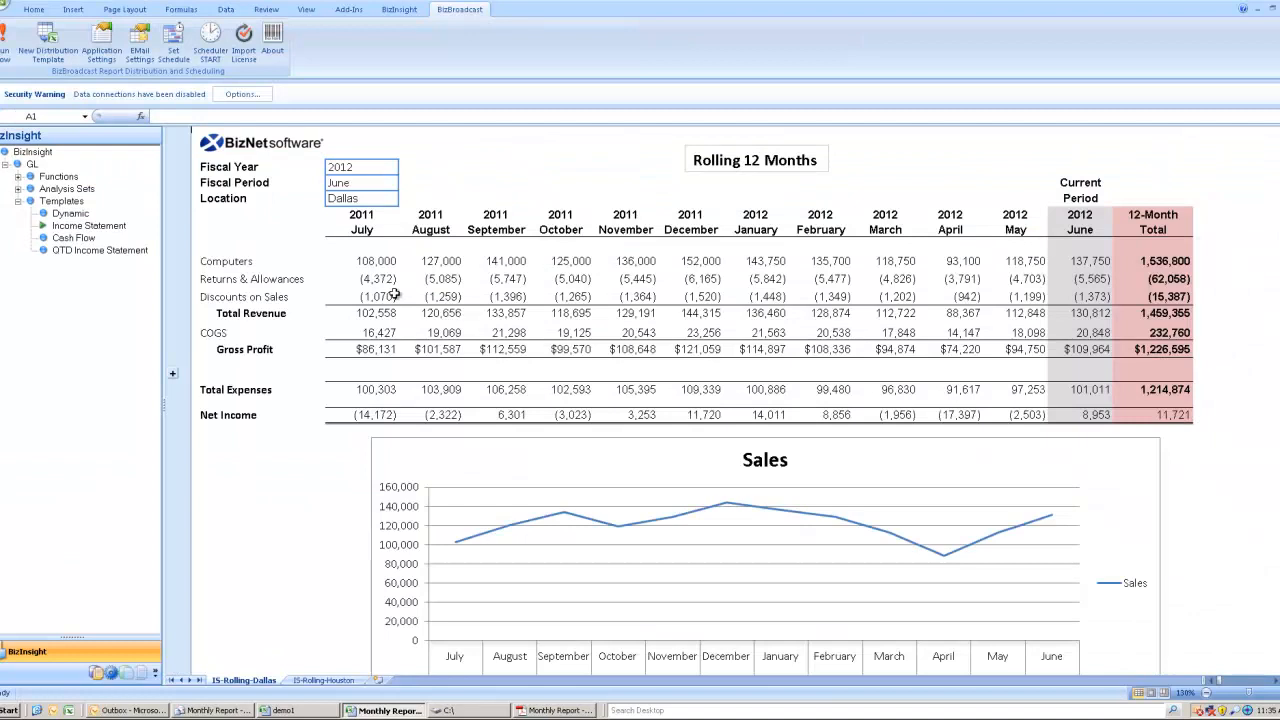
# - Show the IS-Rolling-Houston sheet with Houston's Rolling 12 Months figures
pyautogui.click(322, 681)
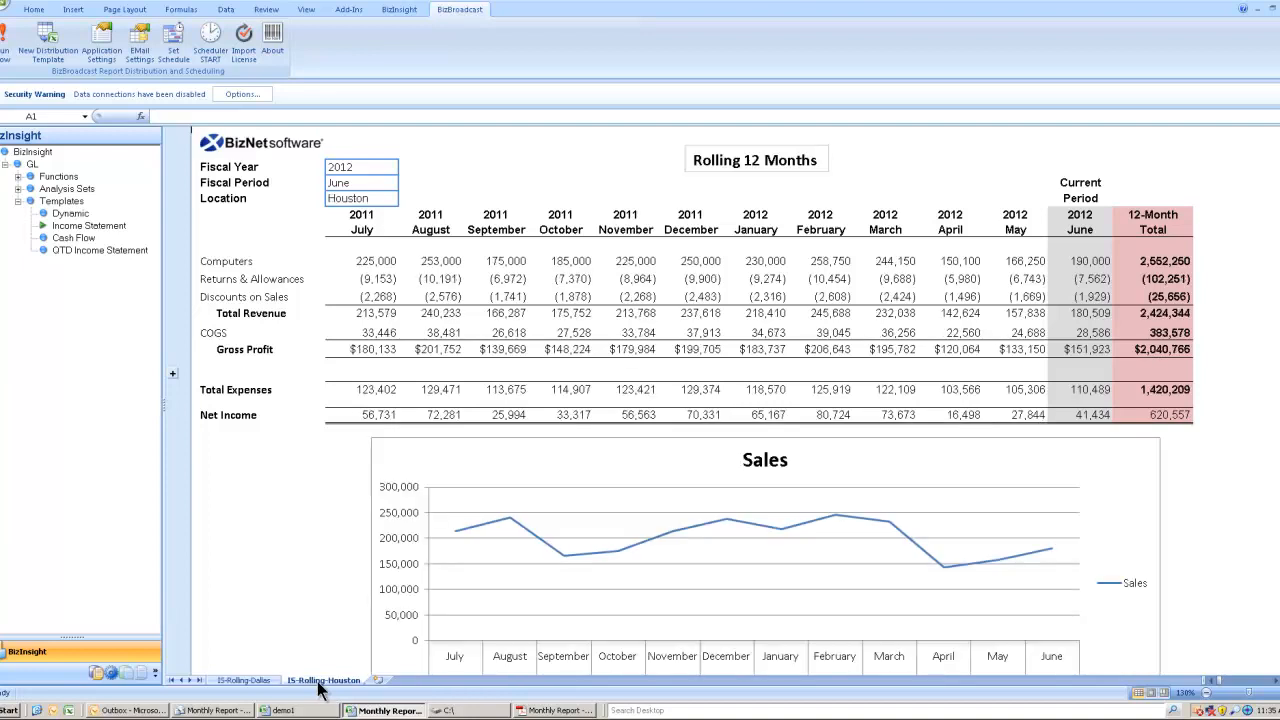